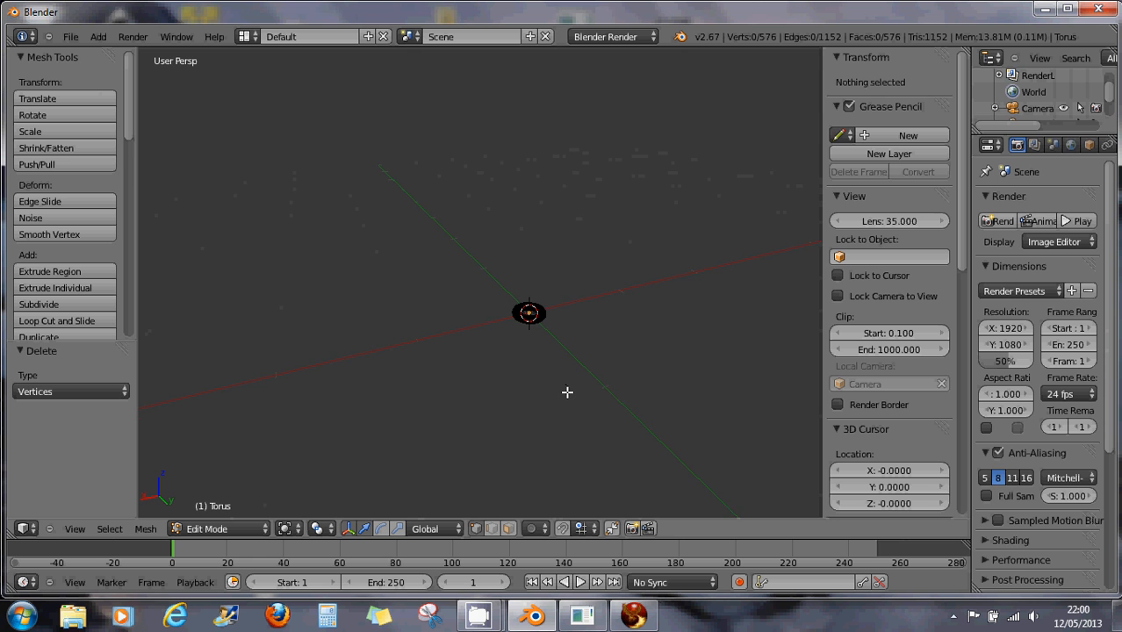
Switch the torus from Edit Mode to Object Mode
scroll(567, 393, up, 1)
scroll(567, 394, down, 1)
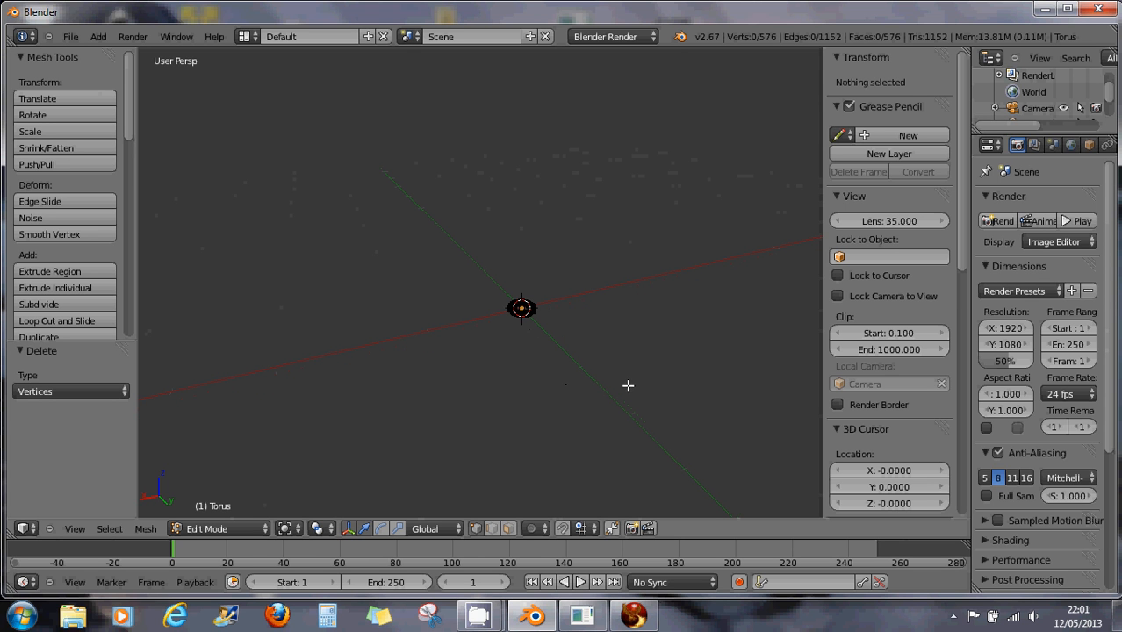
middle_drag(626, 371, 543, 369)
scroll(562, 378, up, 4)
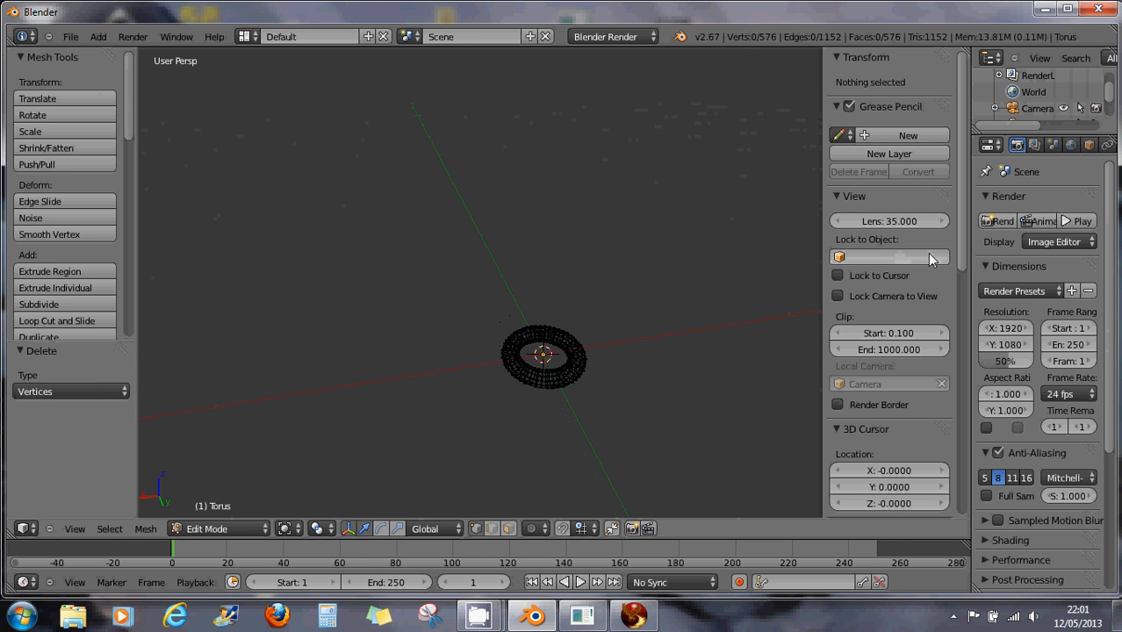
drag(964, 254, 970, 221)
click(207, 528)
click(211, 517)
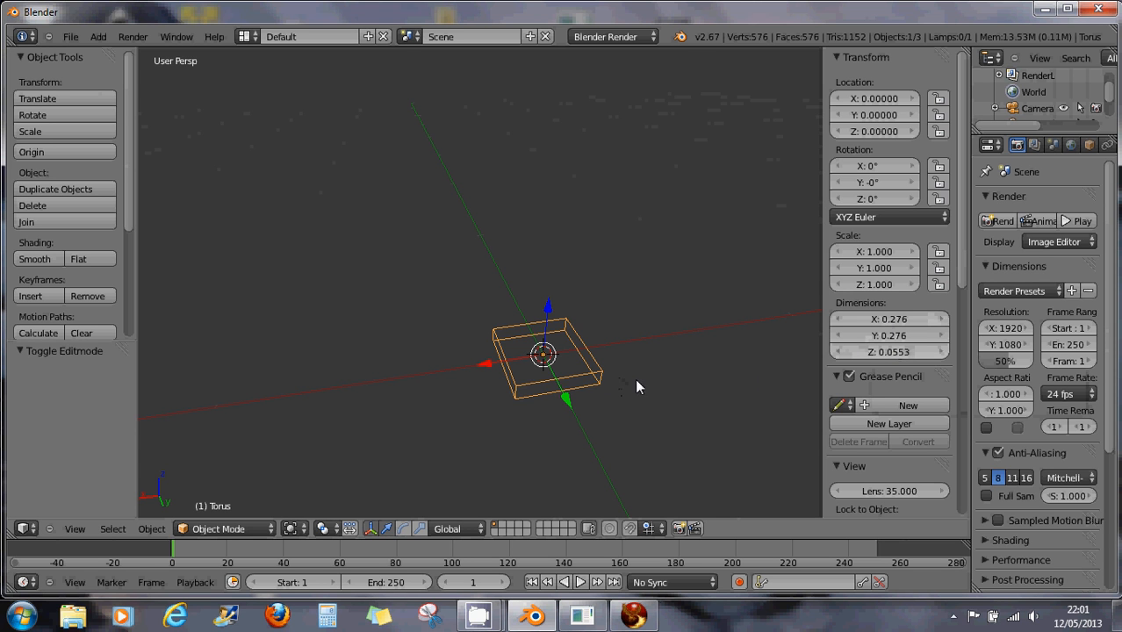
Set the viewport shading to Solid and put the torus back into Edit Mode
scroll(635, 378, down, 1)
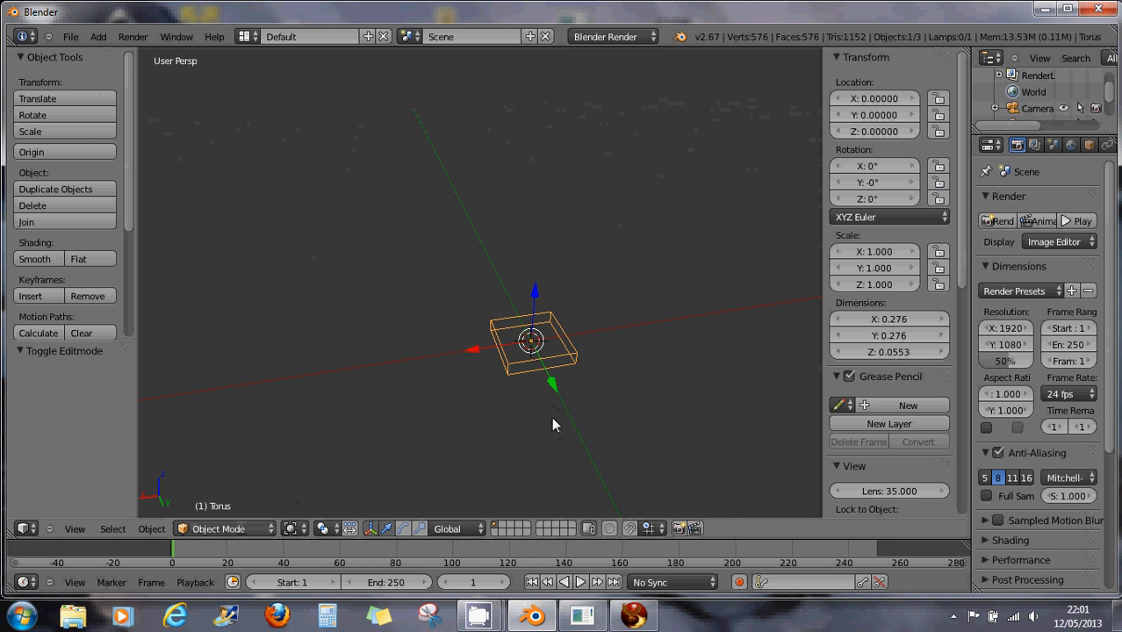
middle_drag(512, 427, 505, 454)
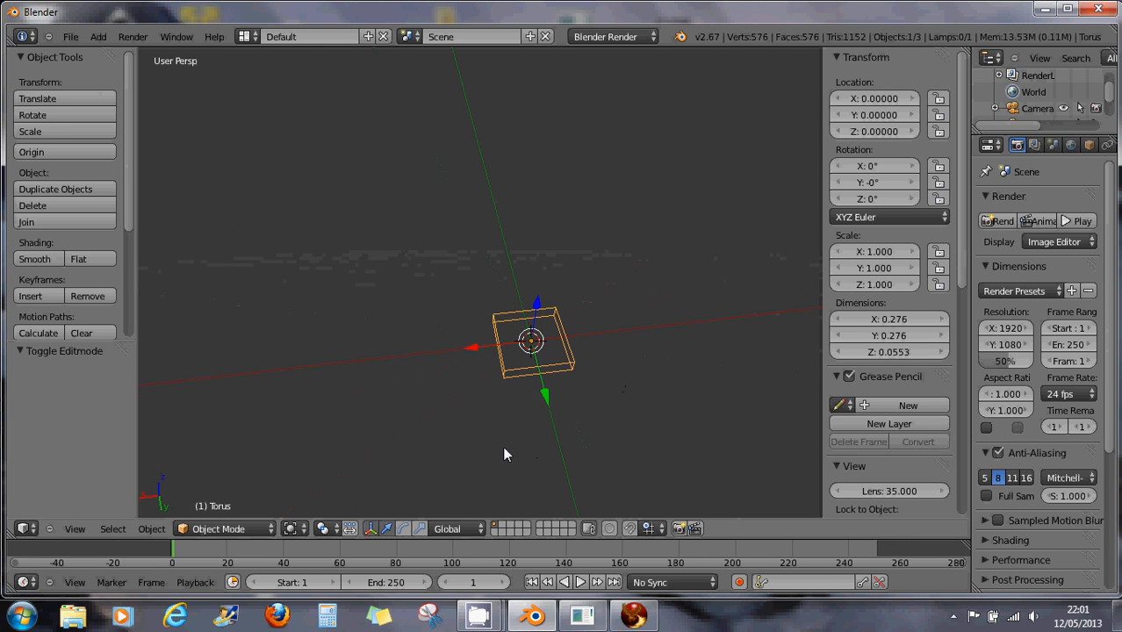
click(293, 528)
click(306, 476)
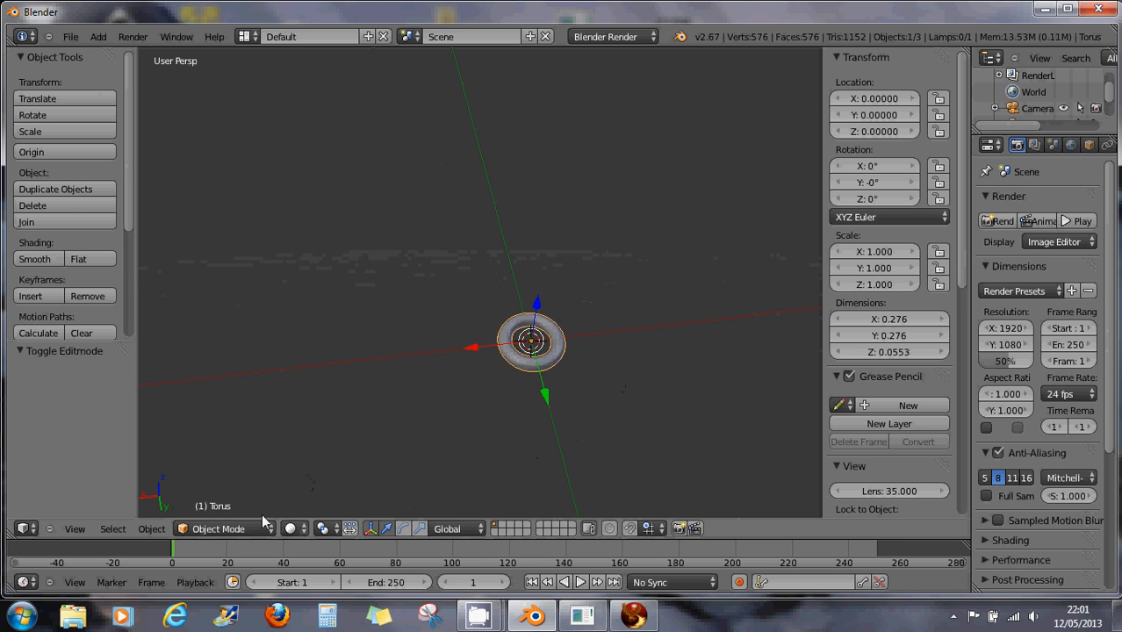
click(245, 527)
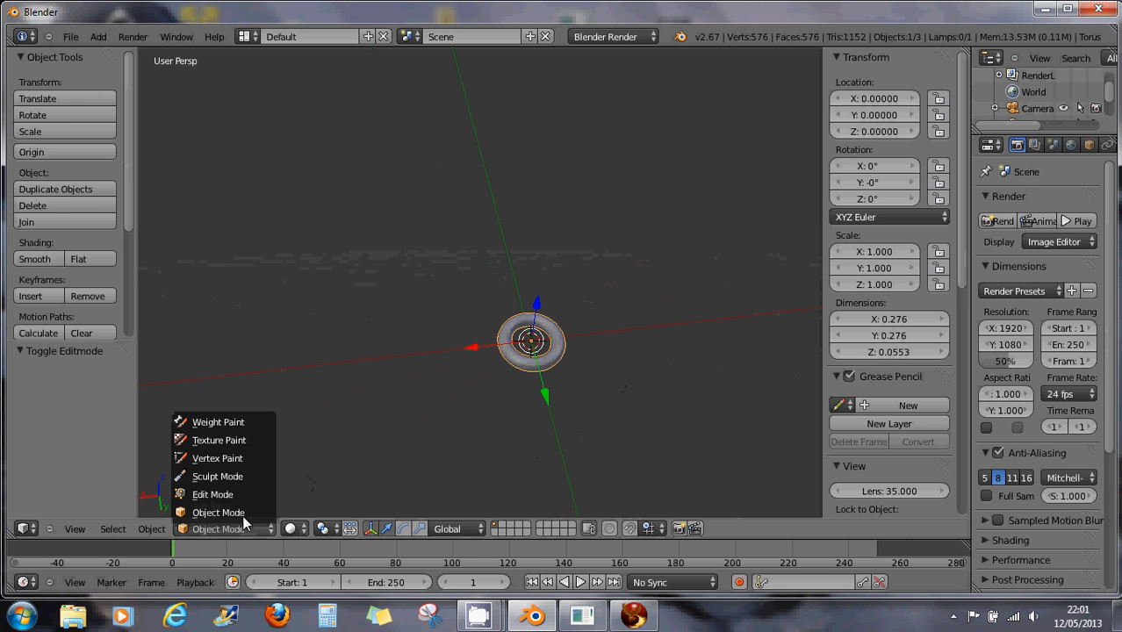
click(227, 496)
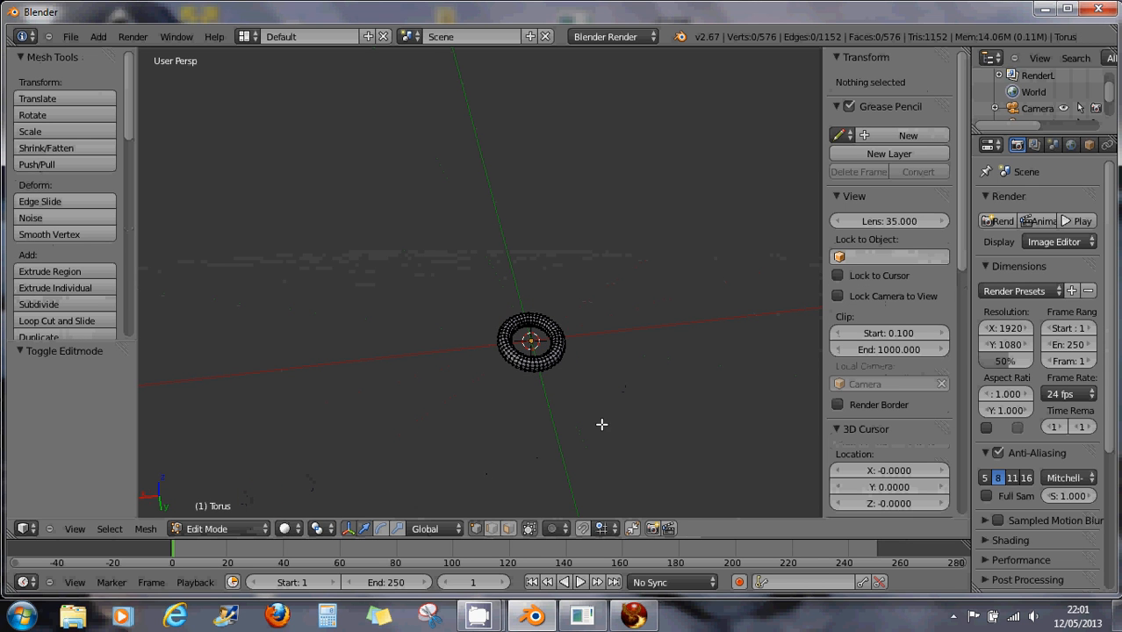
Select all of the torus's vertices, place the 3D cursor away from it, and snap the cursor to the selection
scroll(599, 425, down, 2)
middle_drag(563, 426, 614, 409)
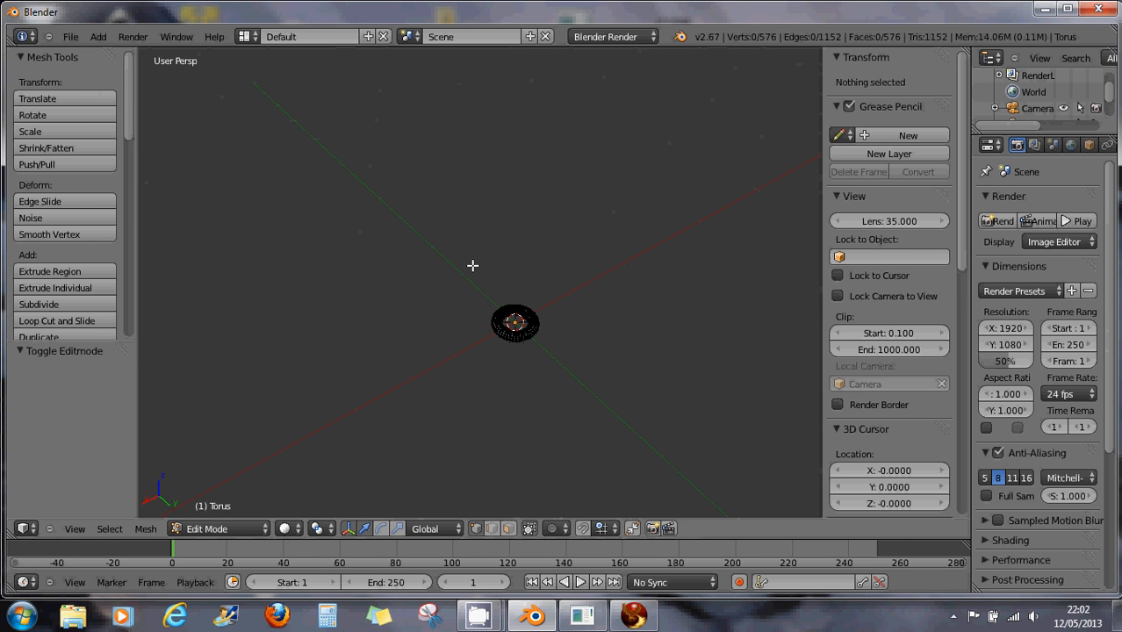
middle_drag(555, 361, 510, 378)
scroll(555, 362, up, 1)
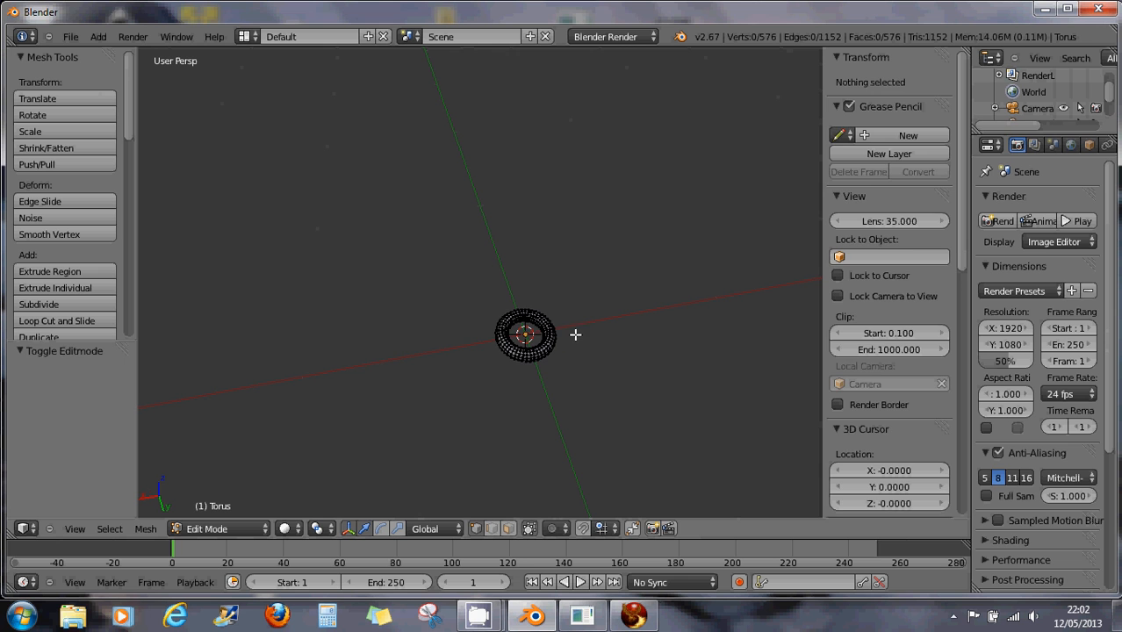
key(a)
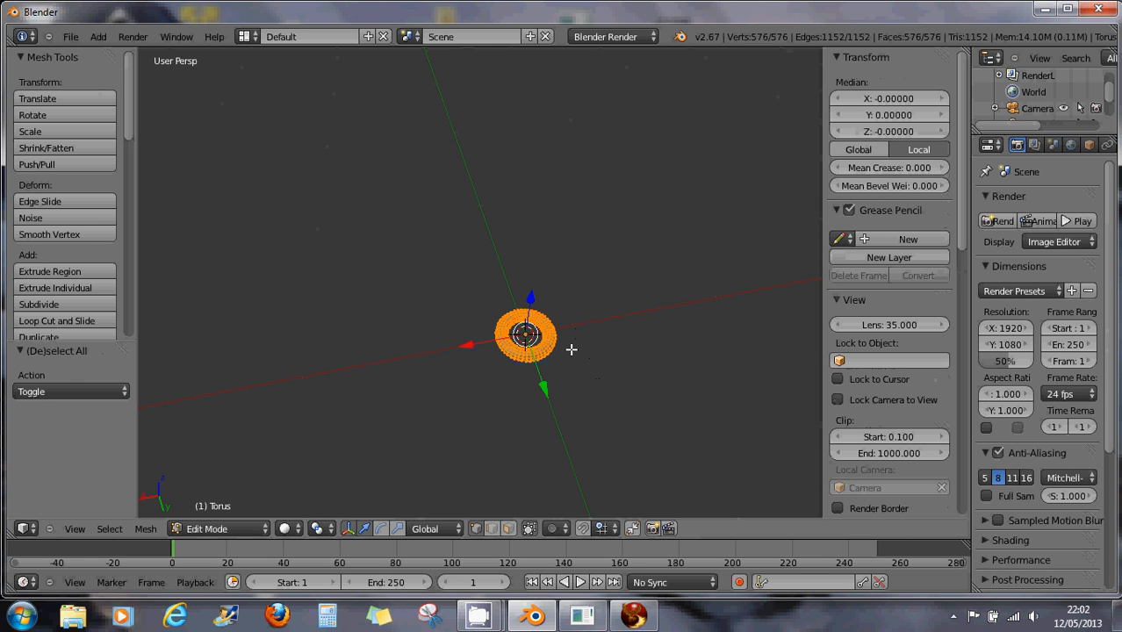
scroll(569, 370, down, 1)
scroll(569, 370, down, 1)
click(417, 410)
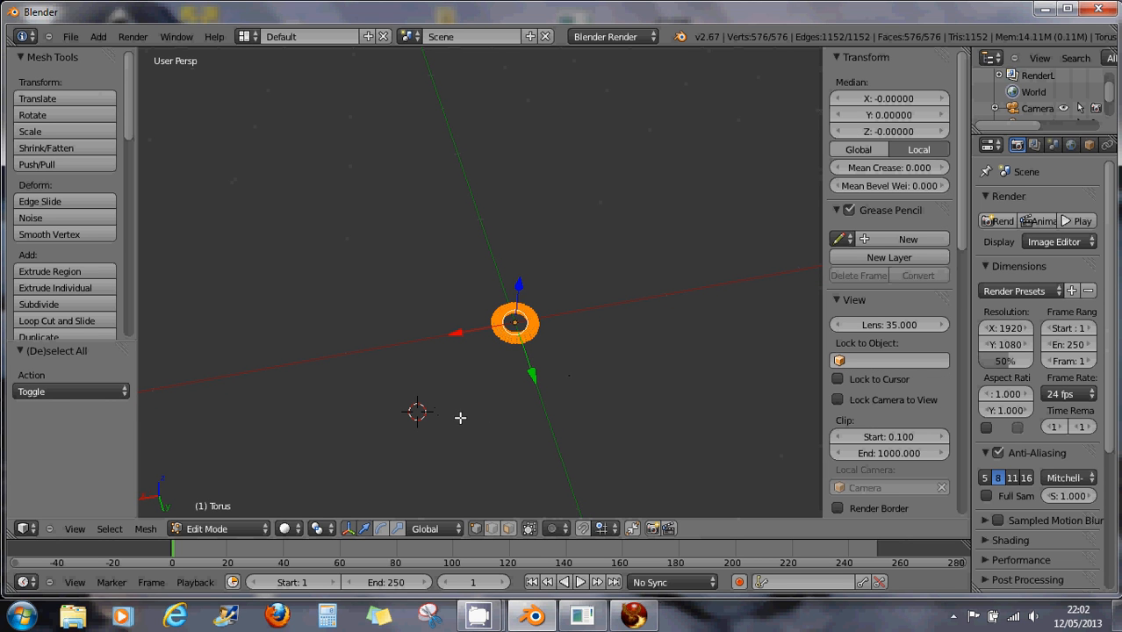
key(shift+s)
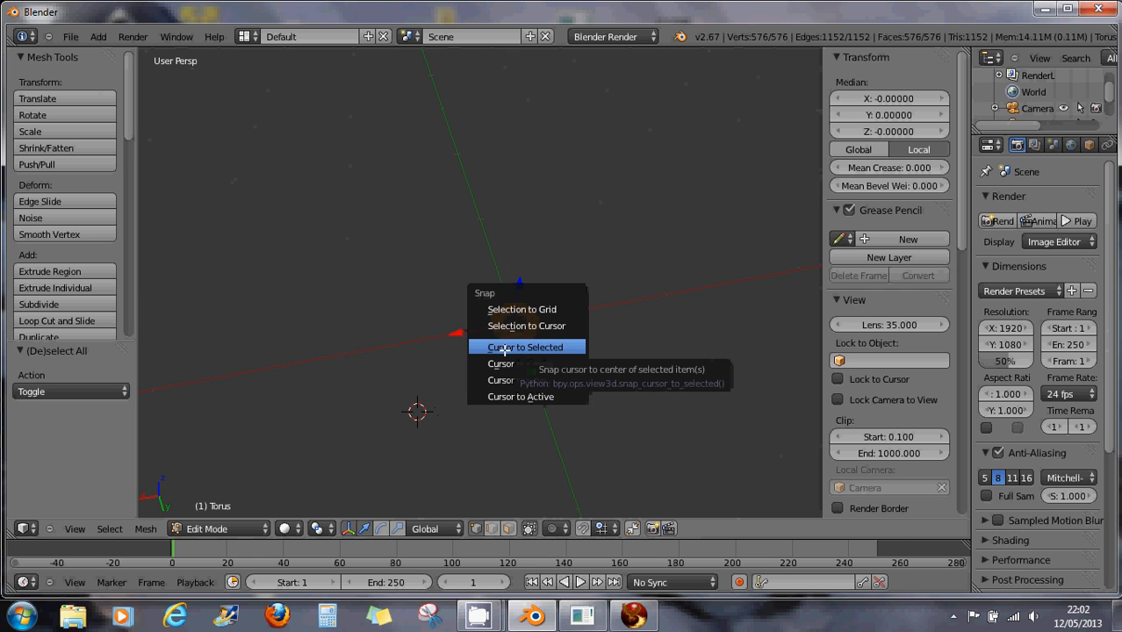
click(567, 347)
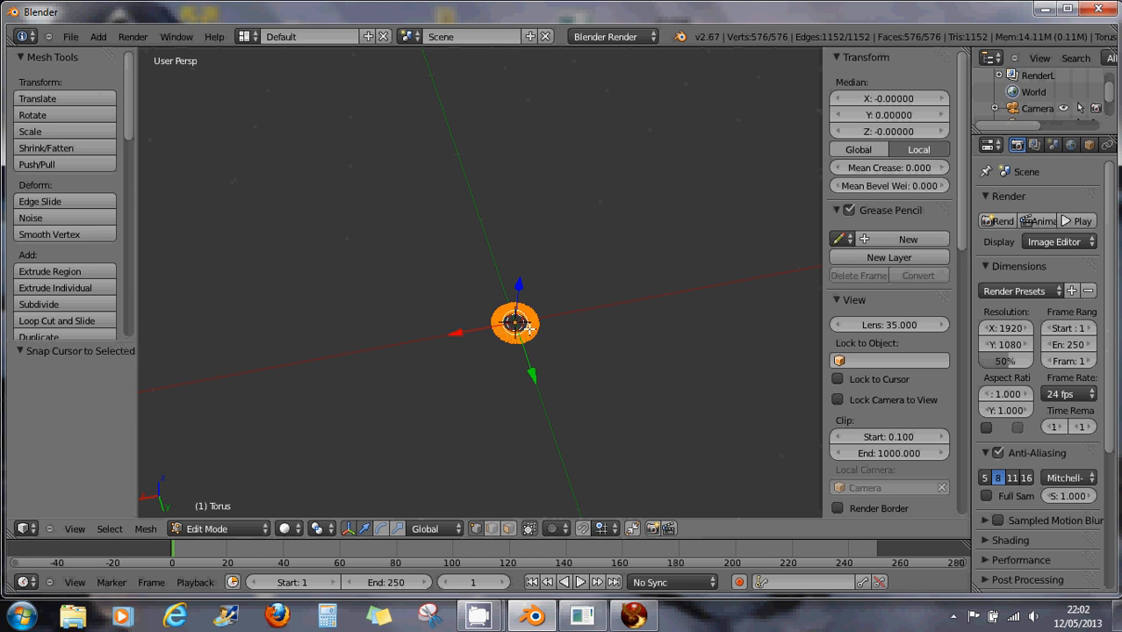
Add a cube to the torus mesh at the 3D cursor and start the Screencast Keys display
scroll(526, 326, up, 1)
scroll(575, 352, down, 2)
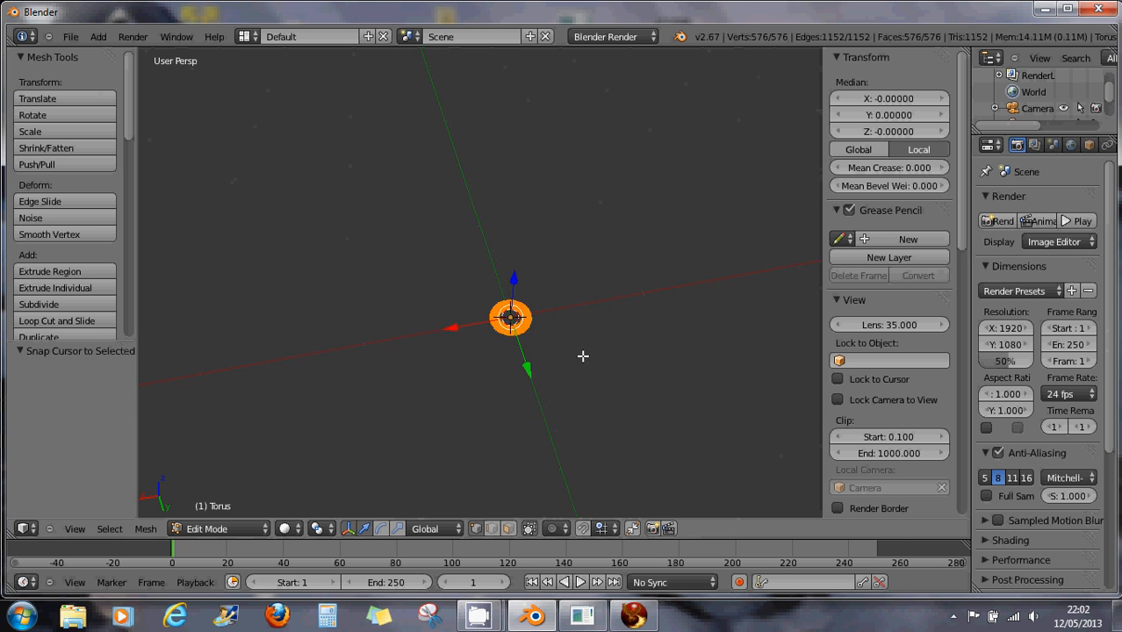
scroll(583, 359, down, 1)
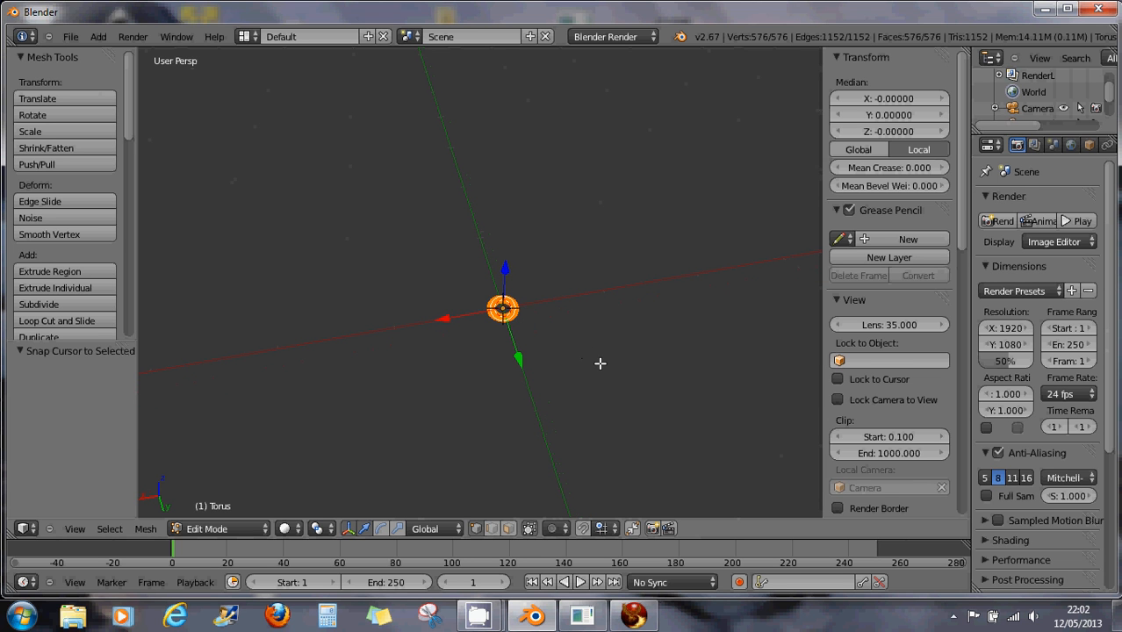
key(shift+a)
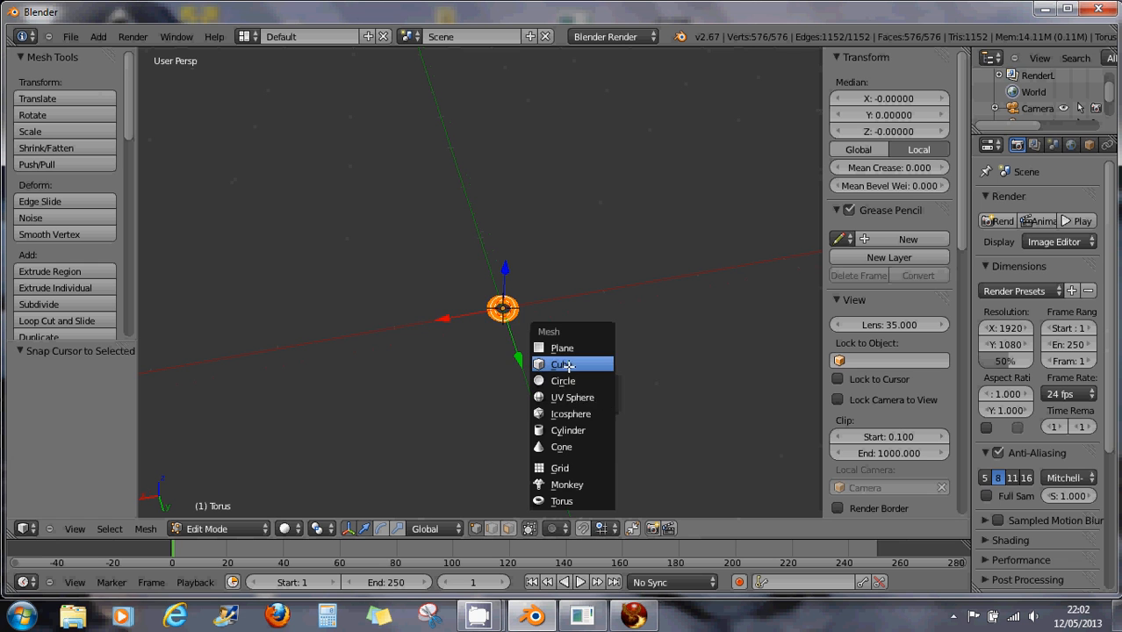
click(601, 364)
drag(963, 240, 970, 521)
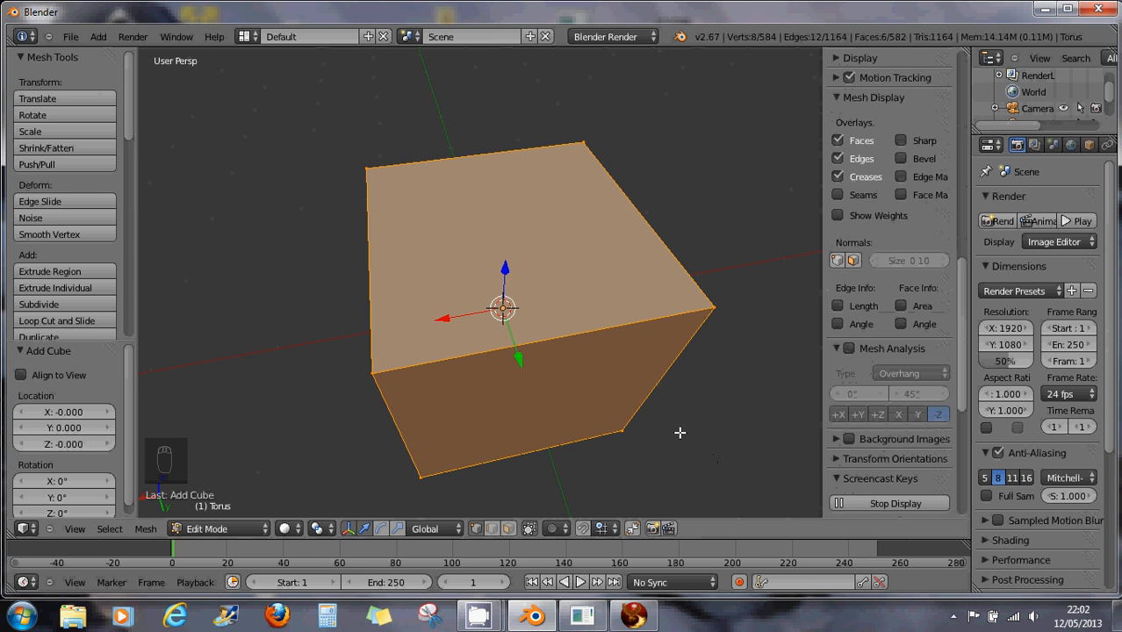
Delete the two lower vertices on the cube's positive X side
scroll(682, 421, down, 4)
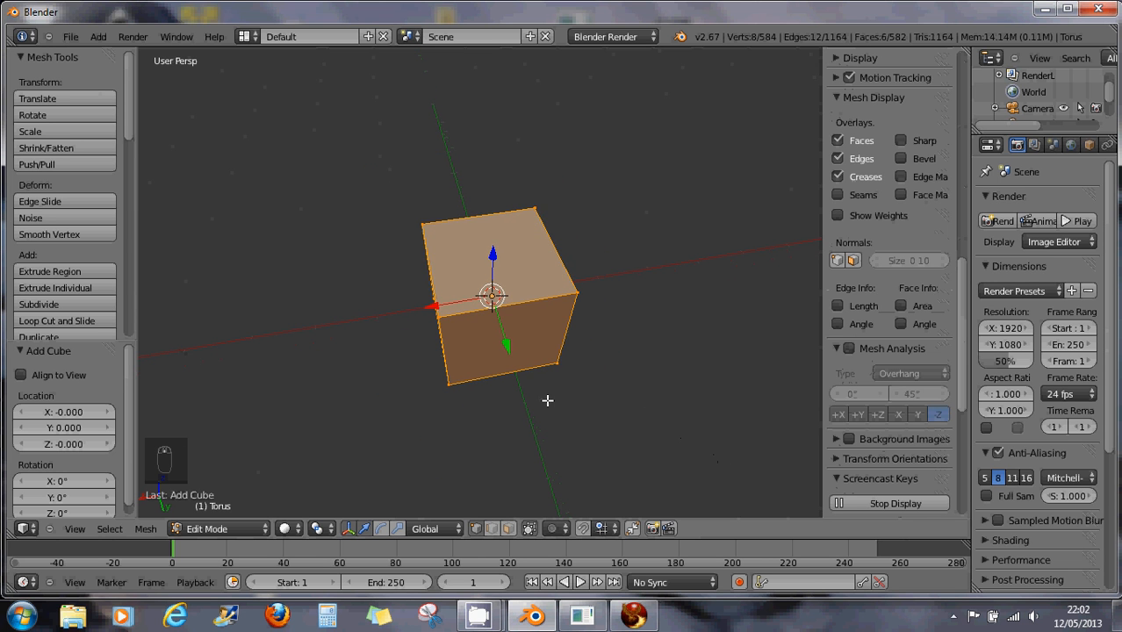
middle_drag(546, 396, 684, 336)
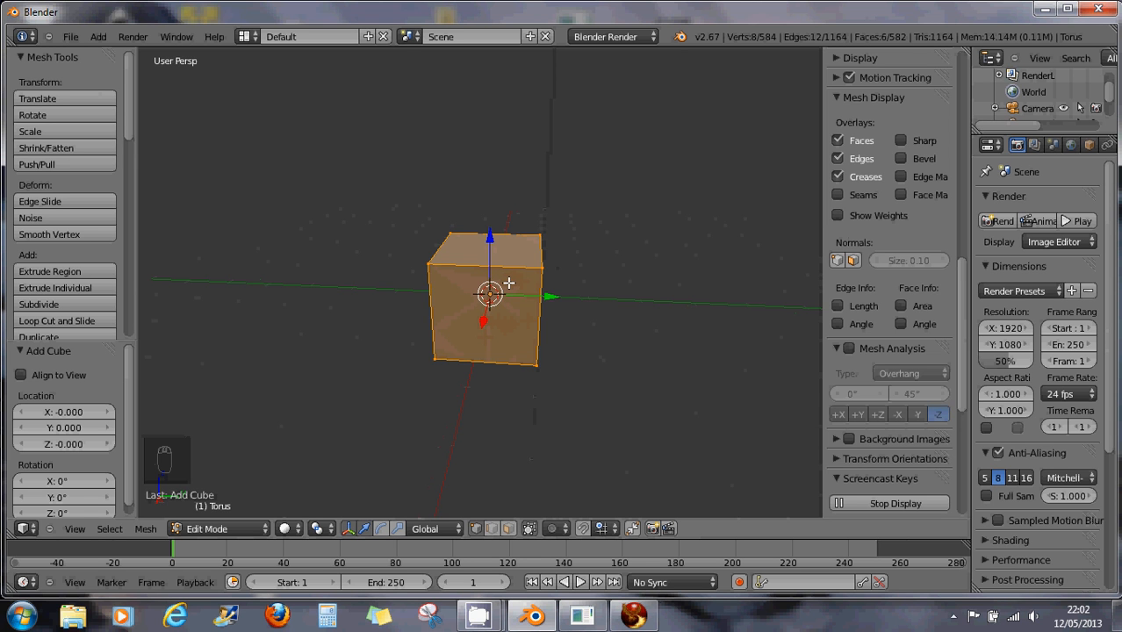
scroll(507, 283, up, 2)
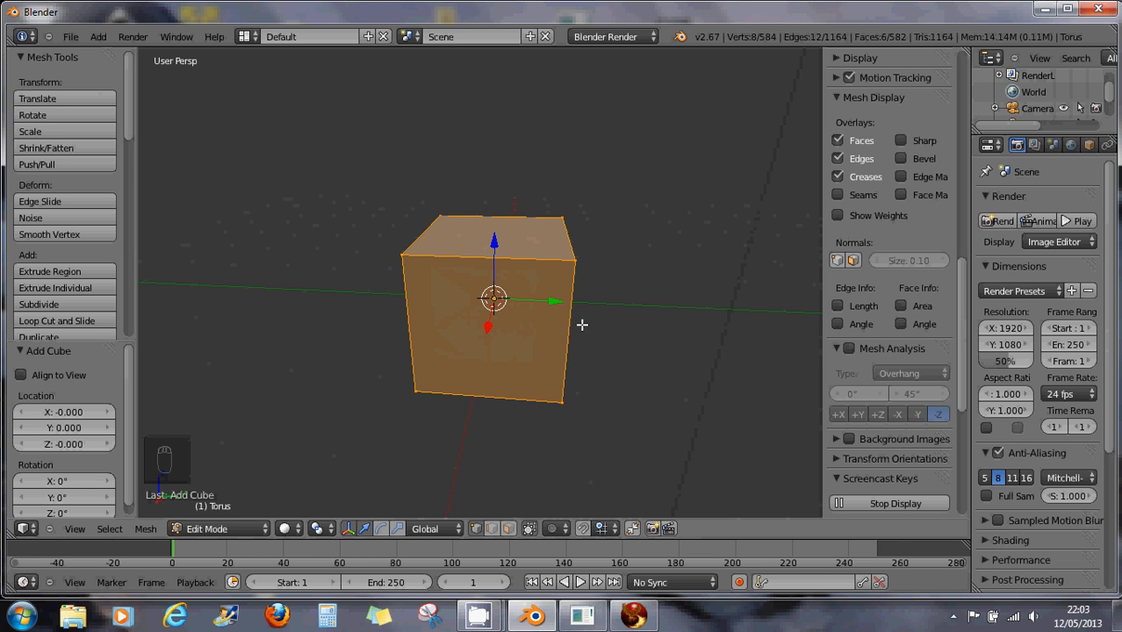
middle_drag(581, 324, 465, 340)
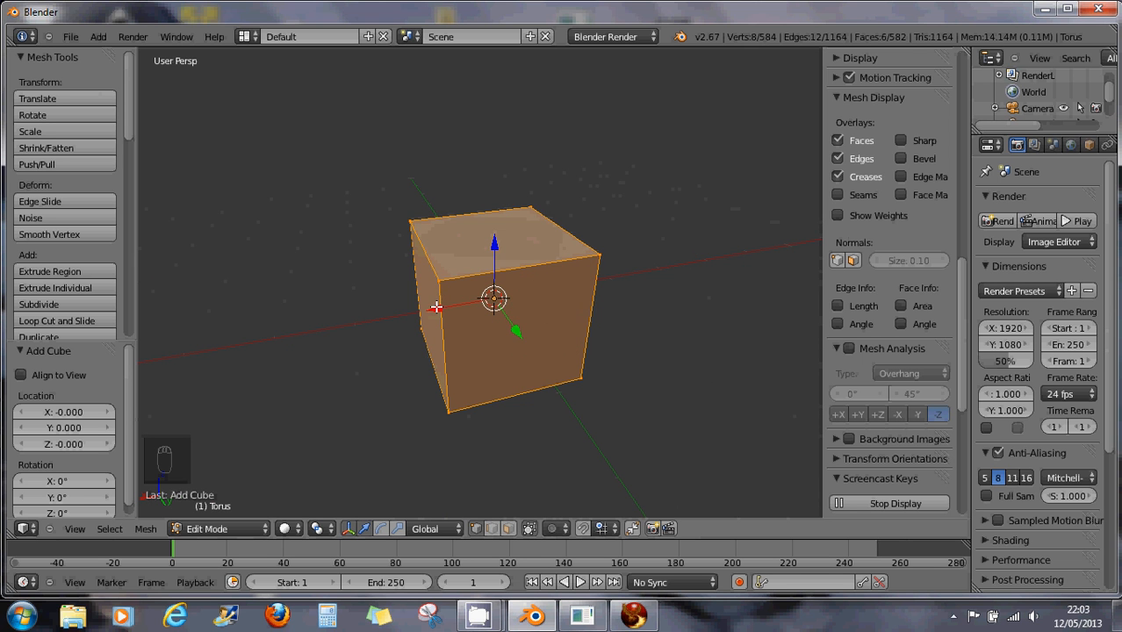
middle_drag(481, 345, 558, 345)
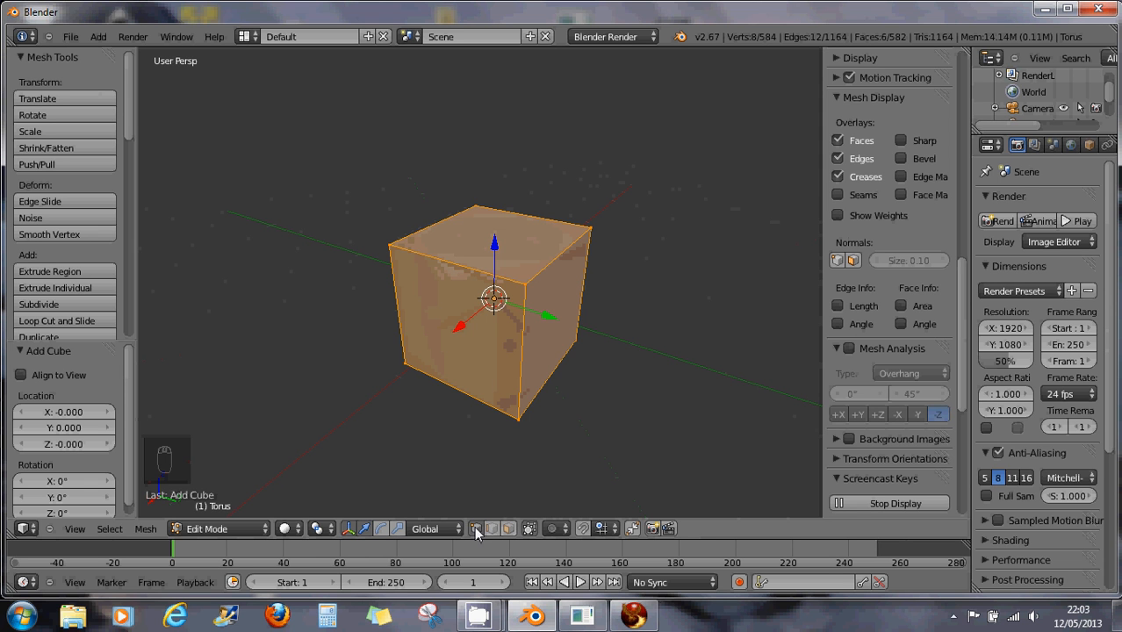
middle_drag(476, 454, 441, 455)
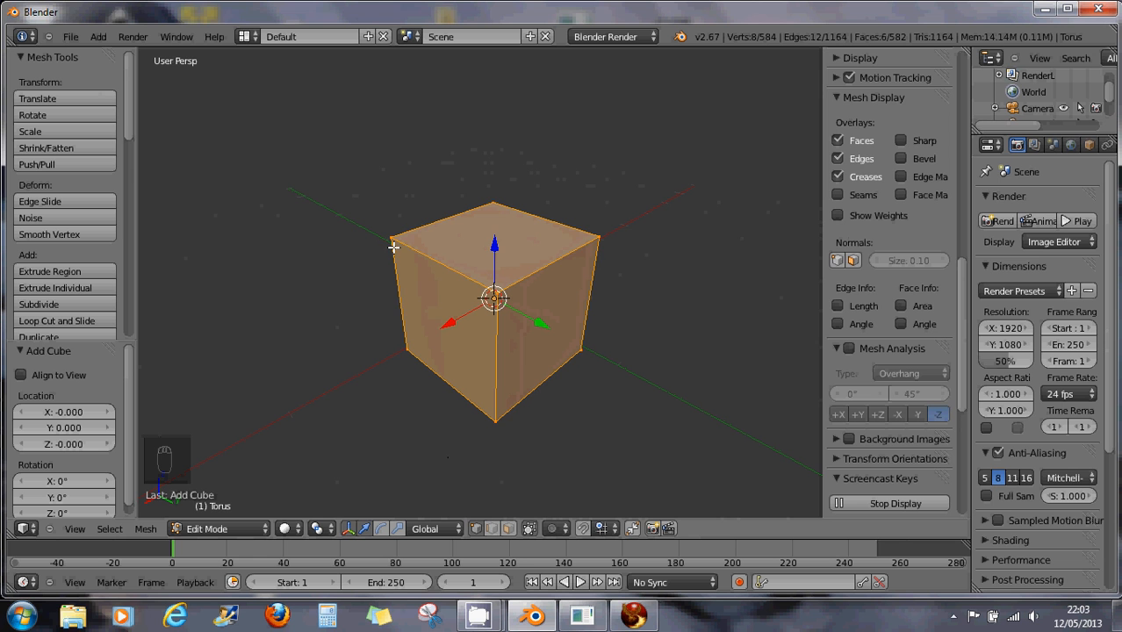
right_click(407, 351)
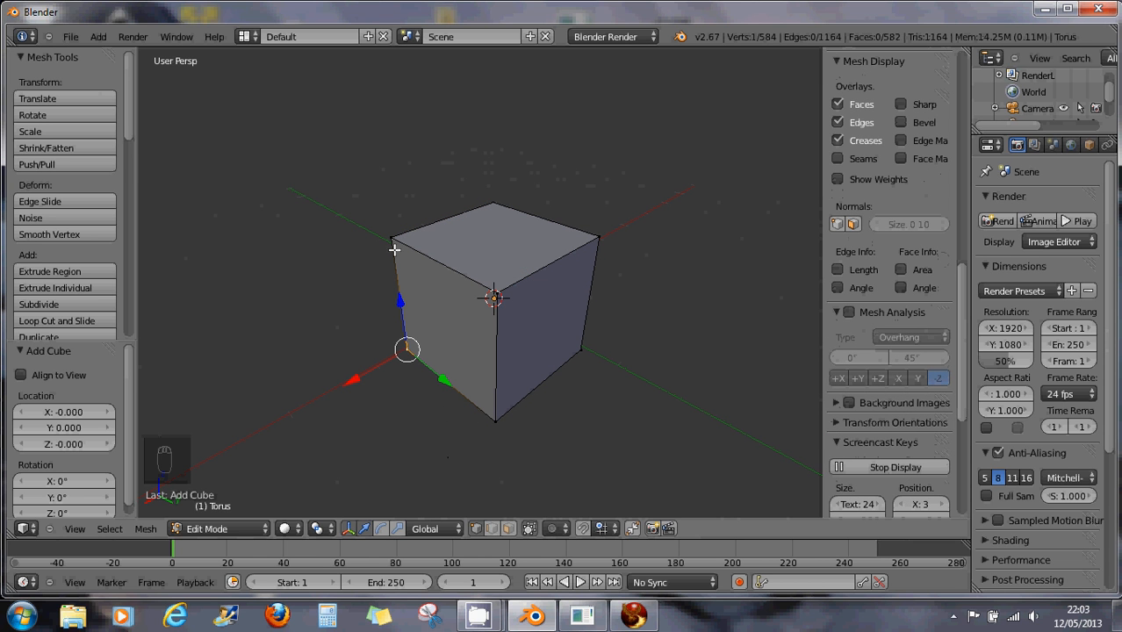
shift+right_click(504, 418)
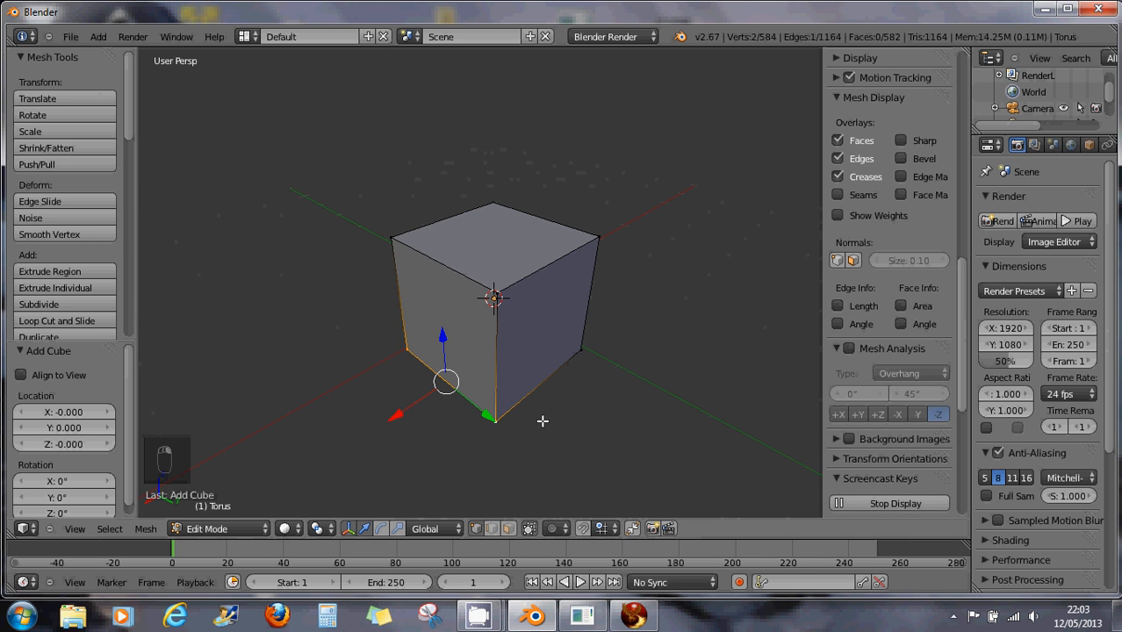
key(x)
click(545, 420)
Delete the two upper vertices on the cube's negative X side
middle_drag(572, 410, 520, 396)
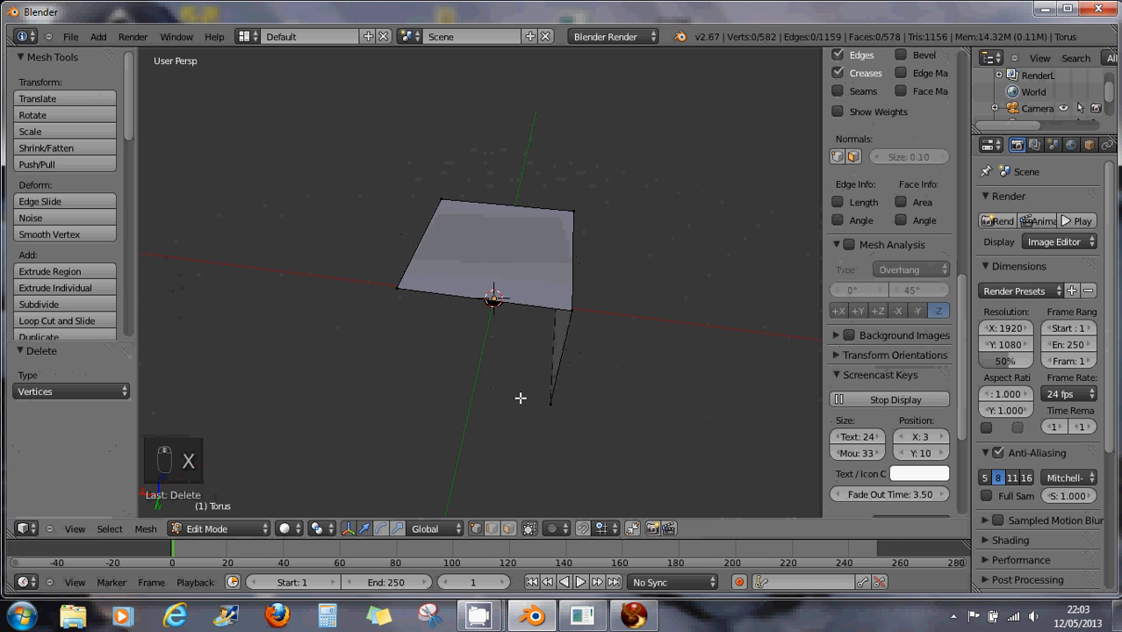
right_click(571, 314)
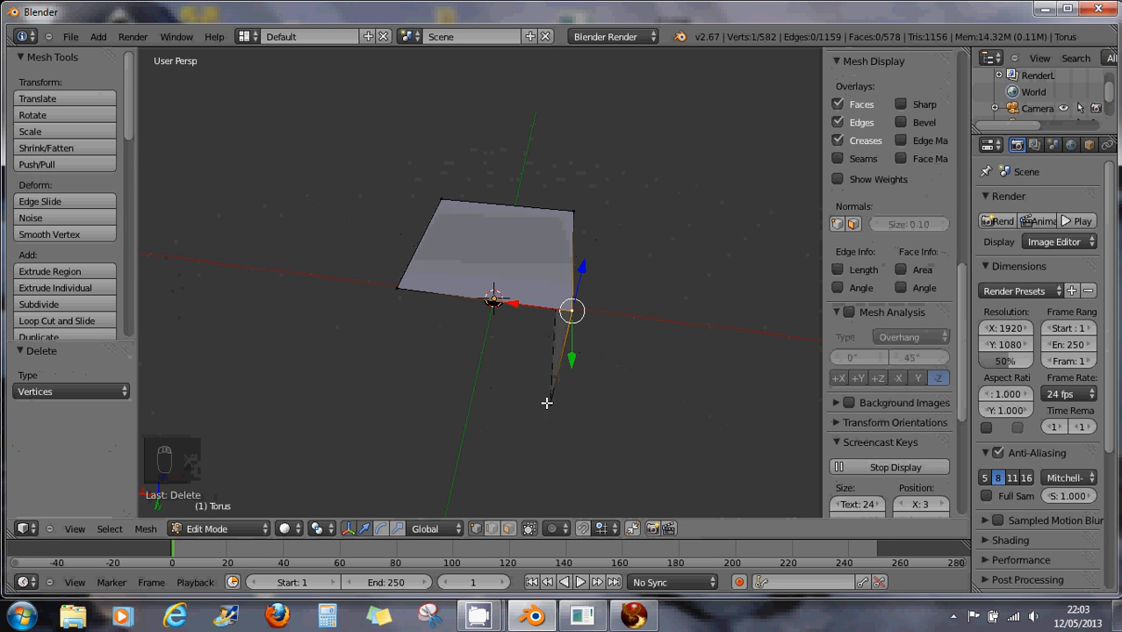
shift+right_click(576, 213)
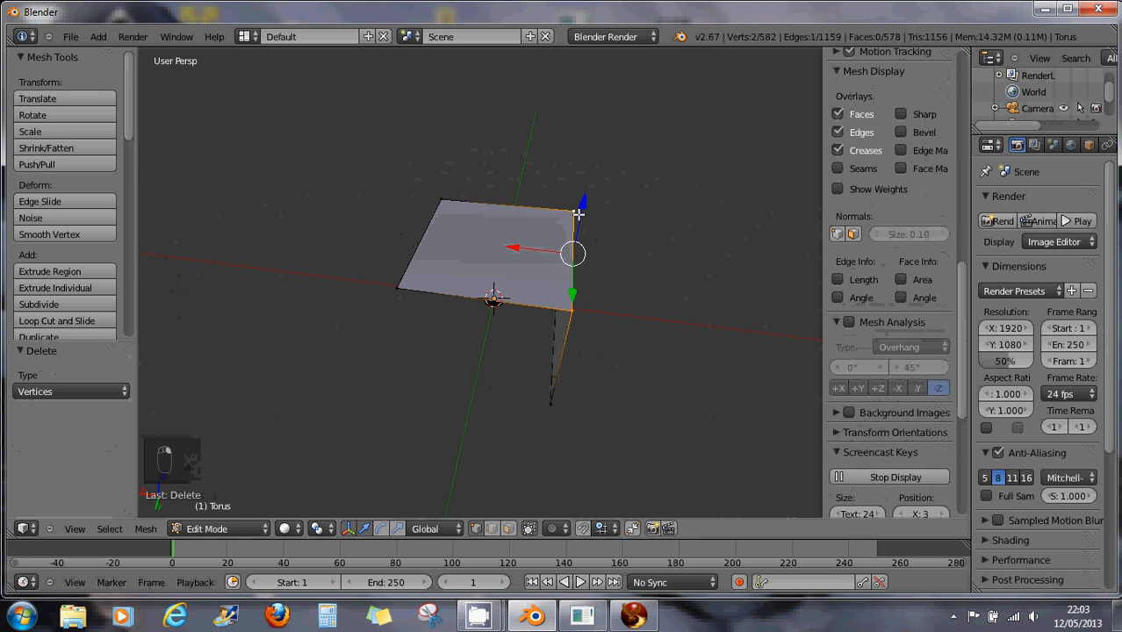
key(x)
click(586, 336)
Delete the negative Y end vertex of the cube's remaining lower edge, keeping its other end vertex
right_click(556, 307)
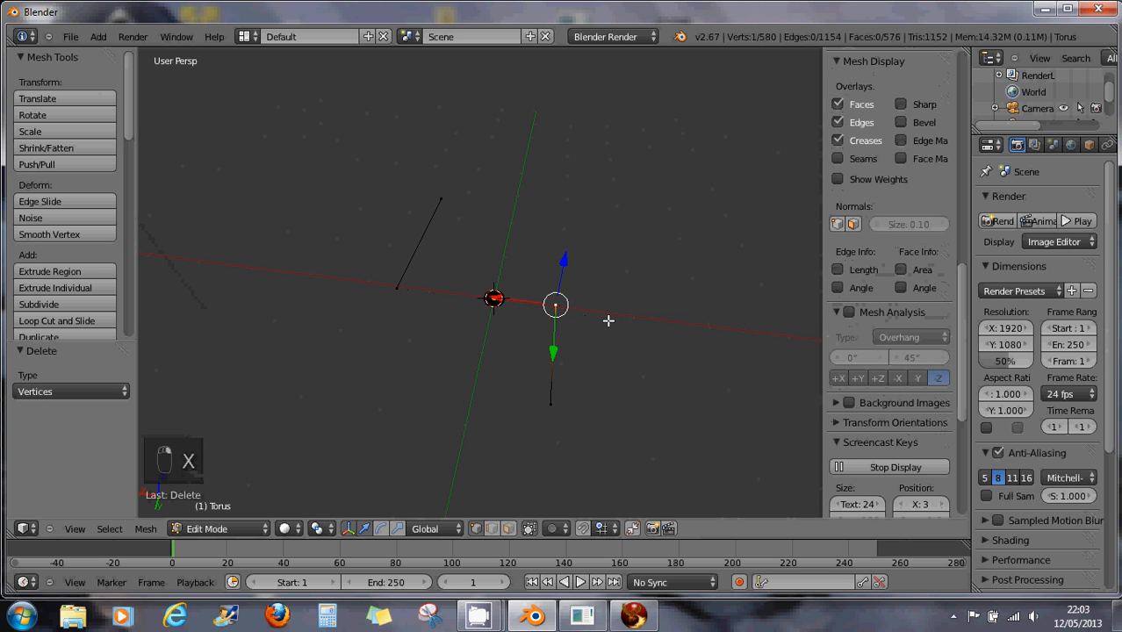
middle_drag(608, 342, 520, 353)
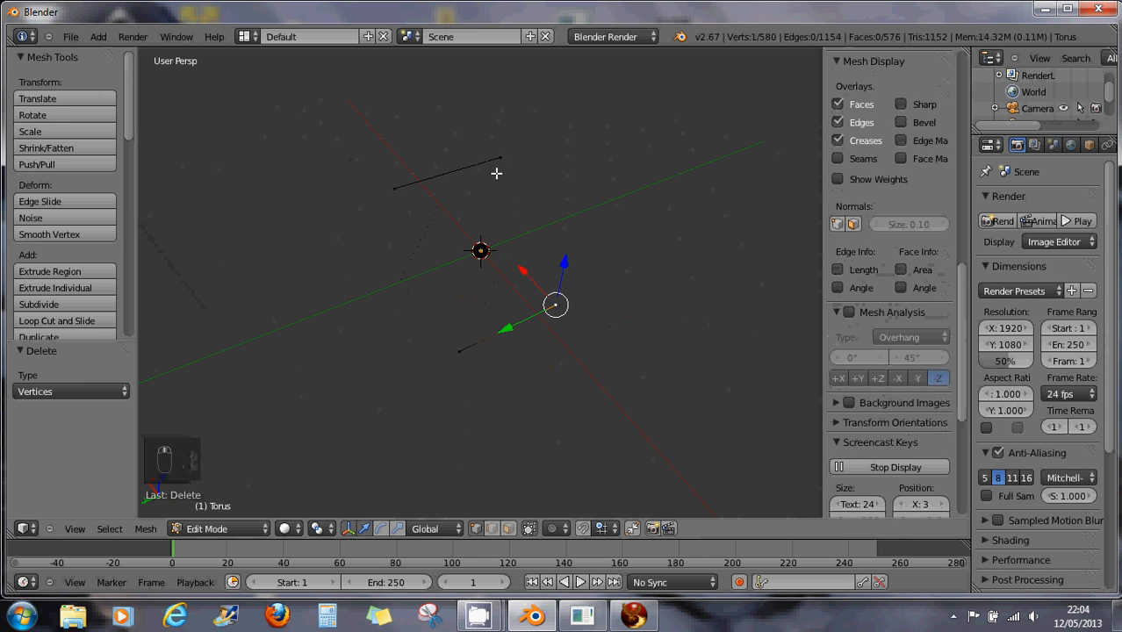
key(x)
click(592, 348)
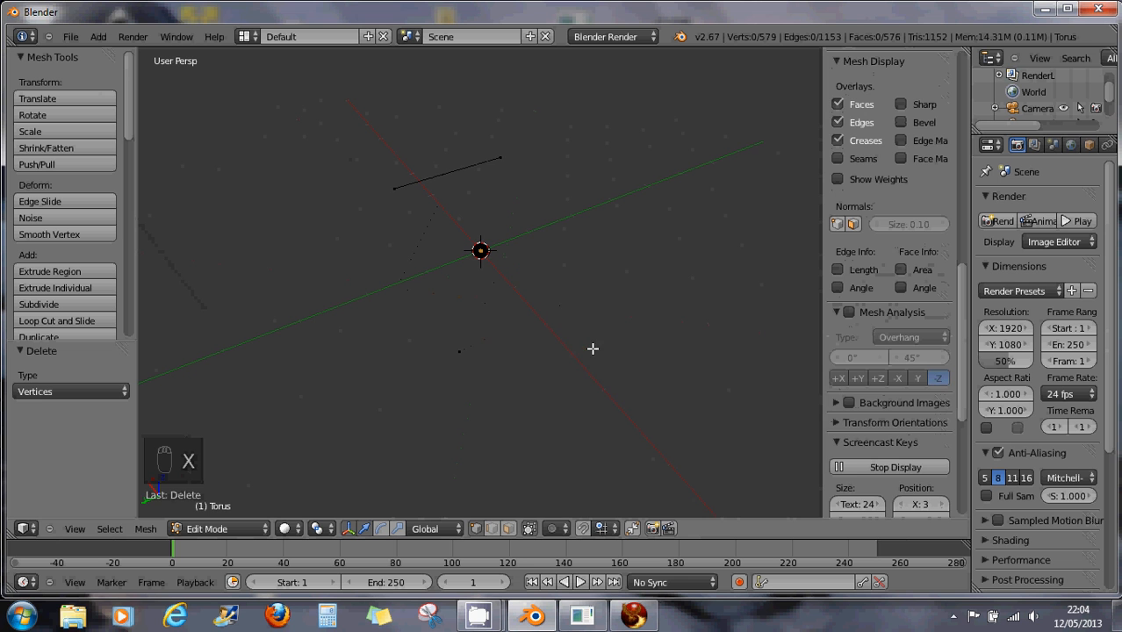
Examine the torus object's bounding box from several angles in Object Mode using Bounding Box viewport shading
middle_drag(533, 363, 604, 331)
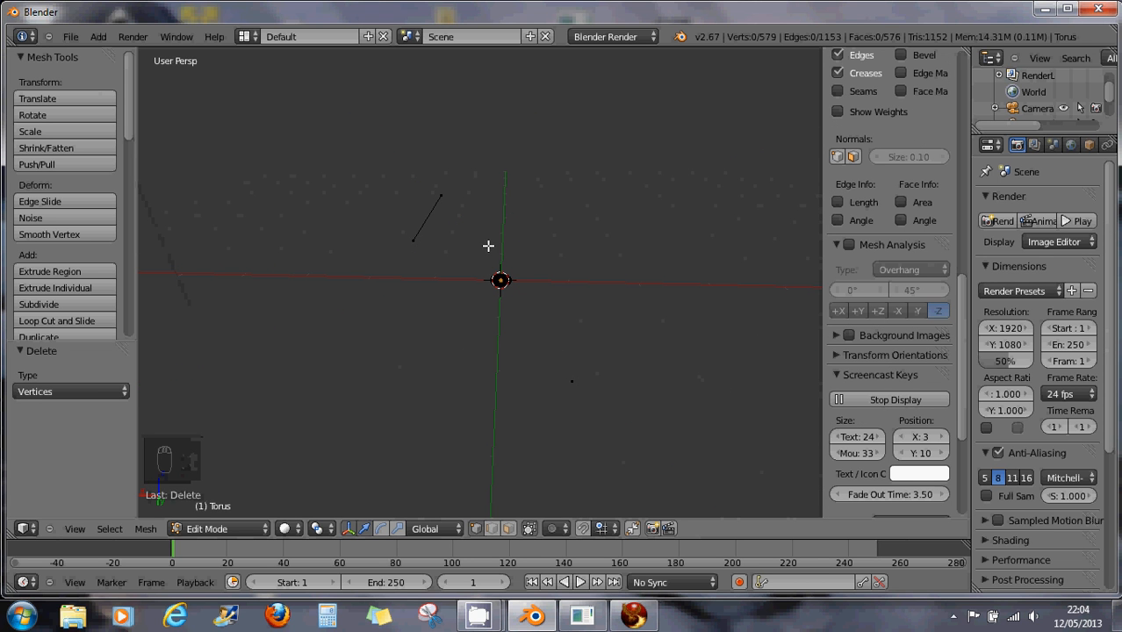
middle_drag(553, 358, 497, 303)
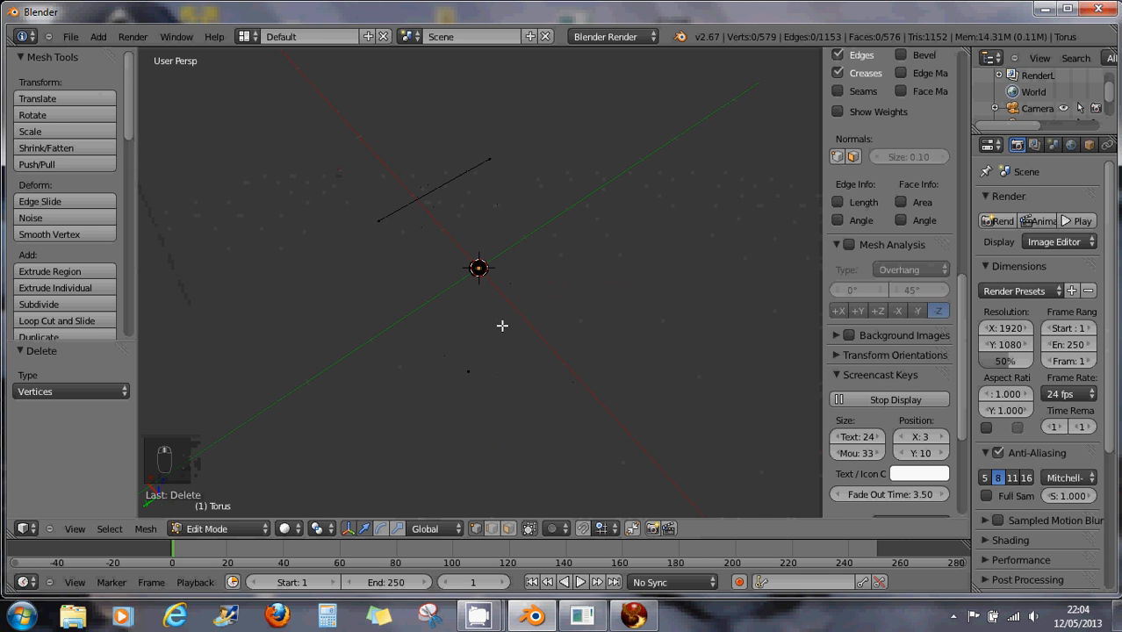
click(213, 528)
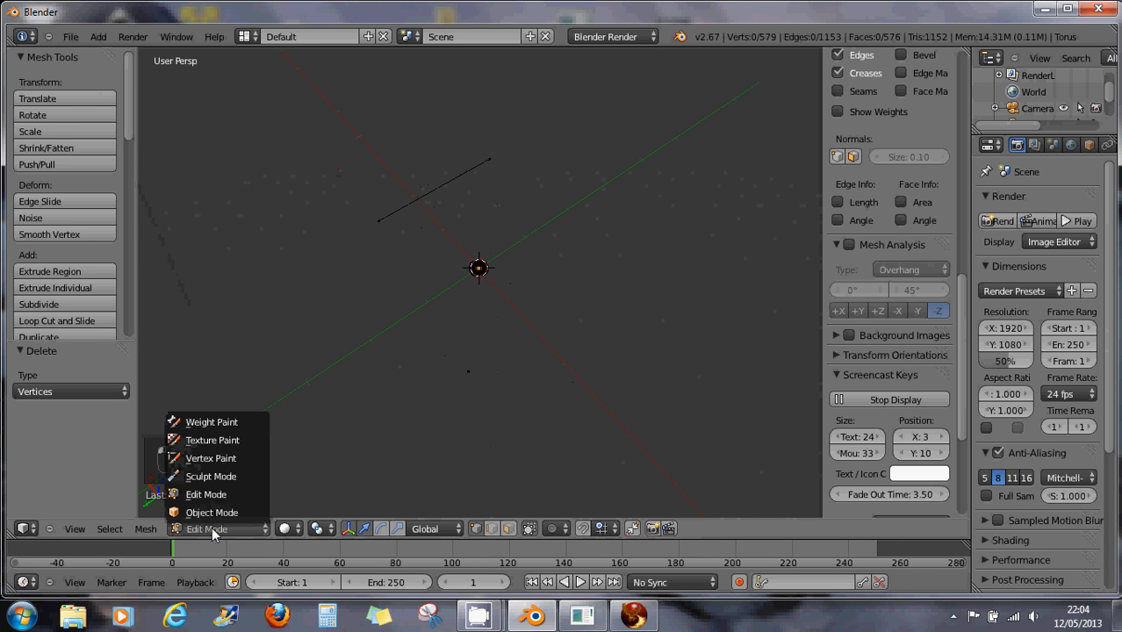
click(253, 514)
middle_drag(432, 441, 531, 393)
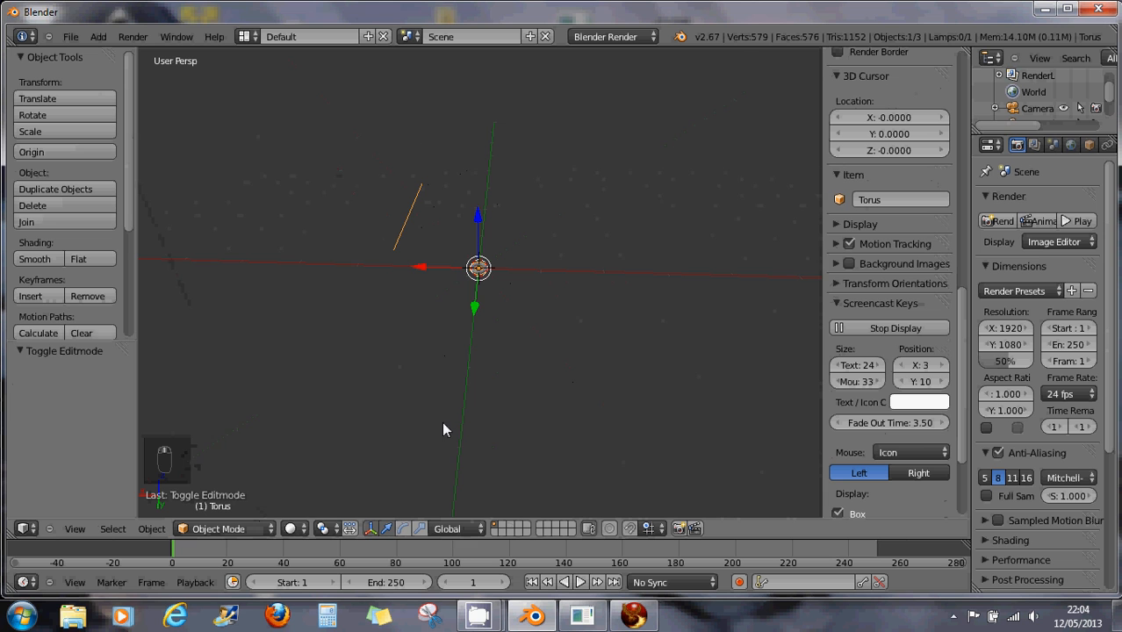
click(290, 528)
click(304, 515)
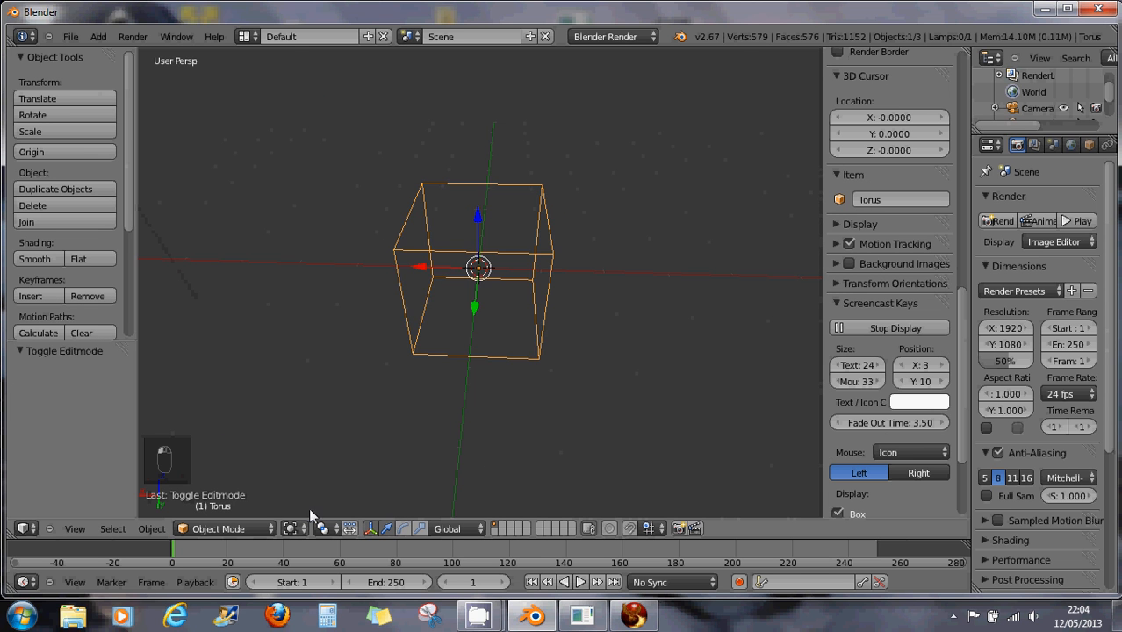
mouse_move(456, 404)
middle_down()
mouse_move(498, 375)
mouse_move(476, 397)
middle_up()
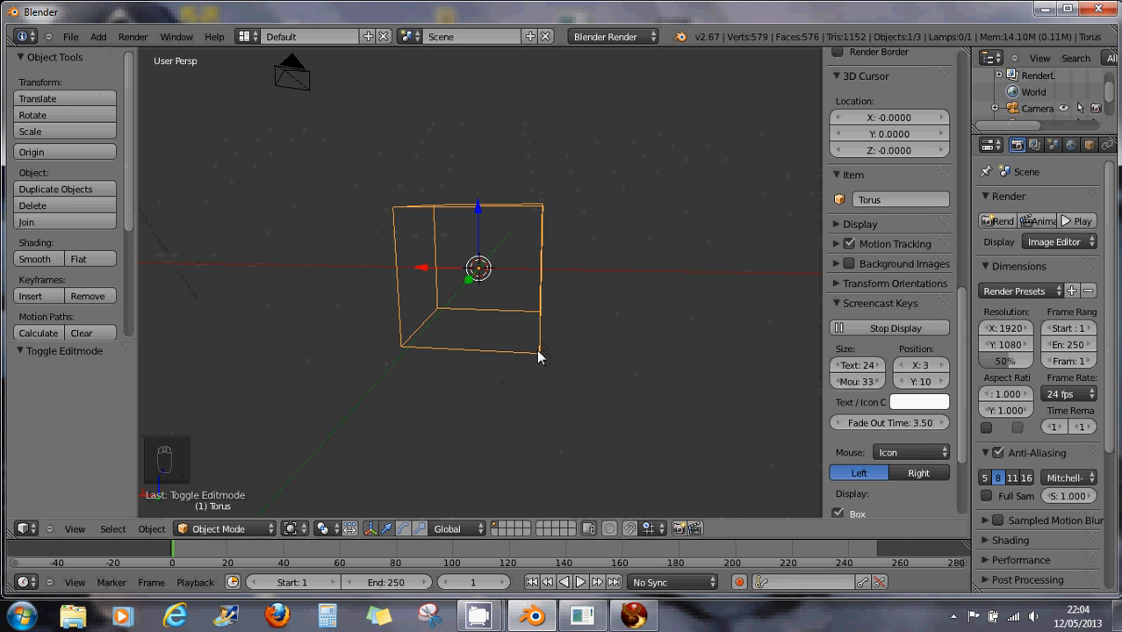
middle_drag(538, 355, 522, 428)
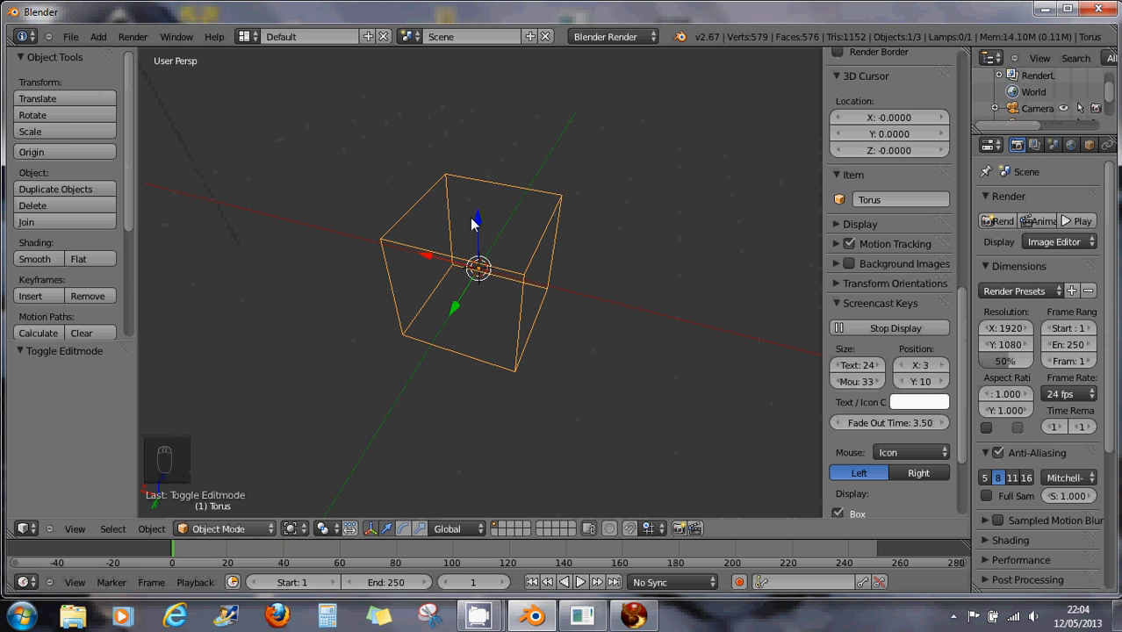
Restore Solid viewport shading and return the torus object to Edit Mode
click(292, 528)
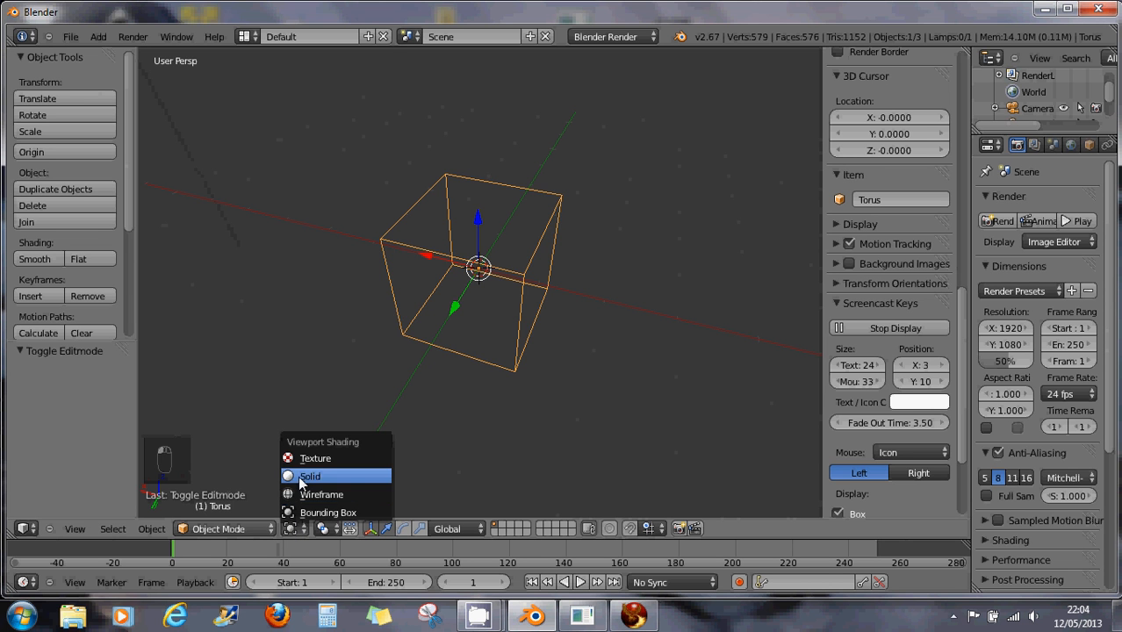
click(307, 476)
click(255, 529)
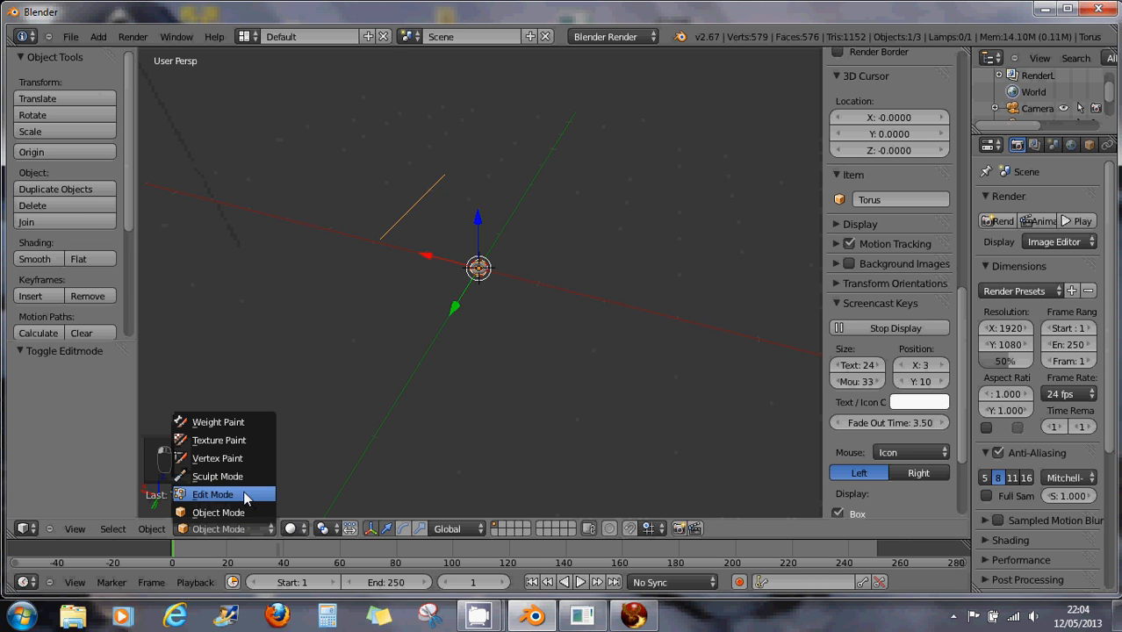
click(246, 497)
Create a triangular face from the upper edge's two vertices and the single opposite lower vertex
middle_drag(436, 393, 349, 405)
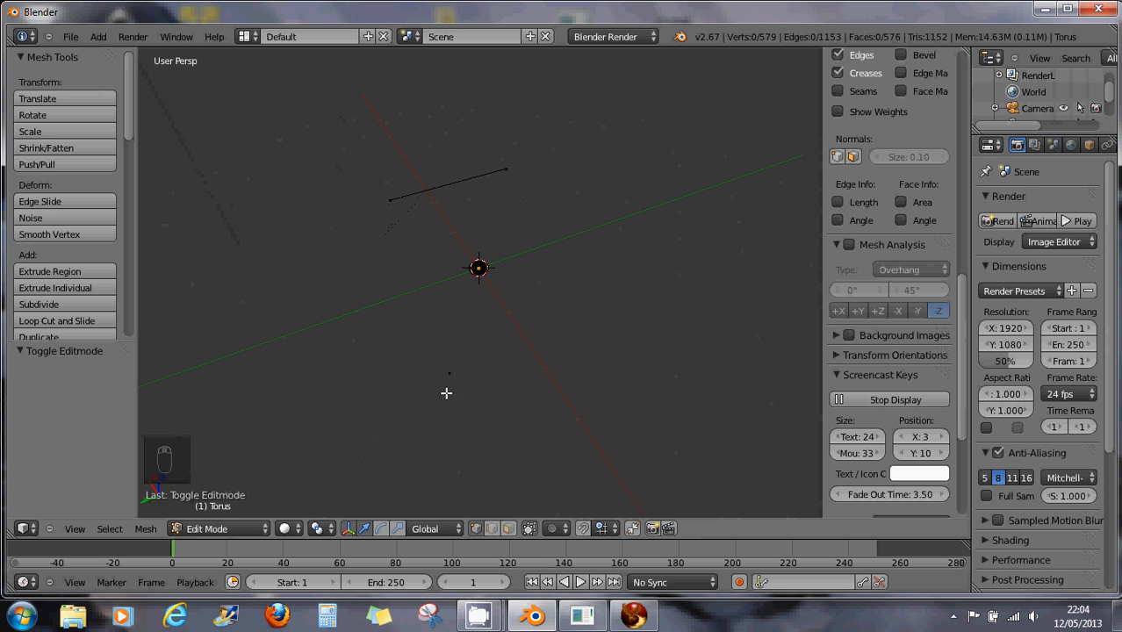
right_click(390, 200)
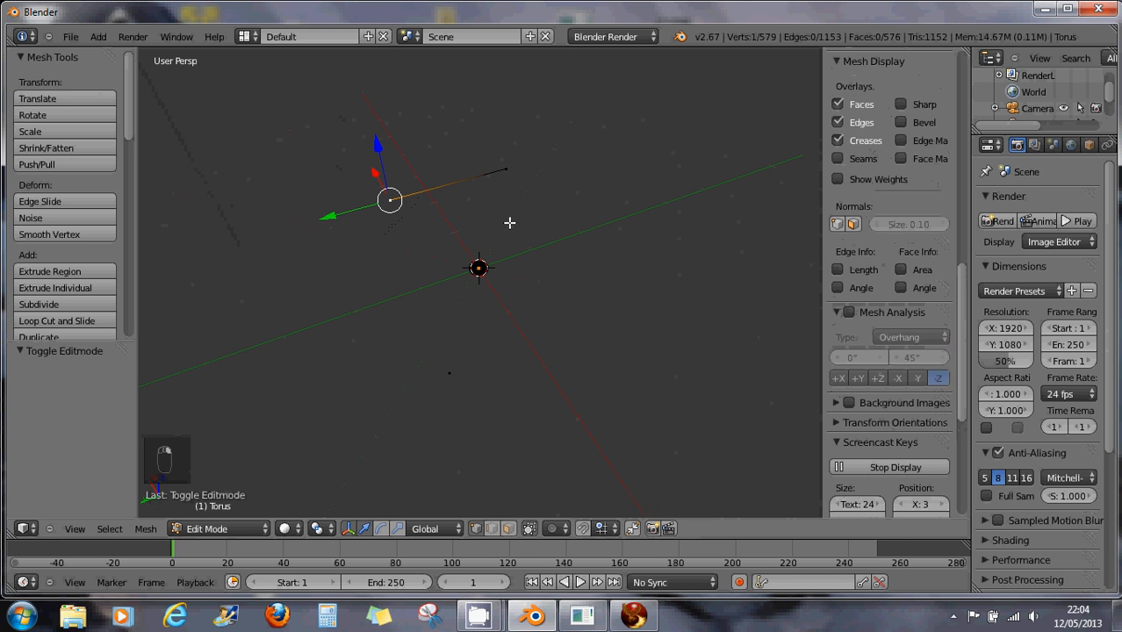
shift+right_click(517, 170)
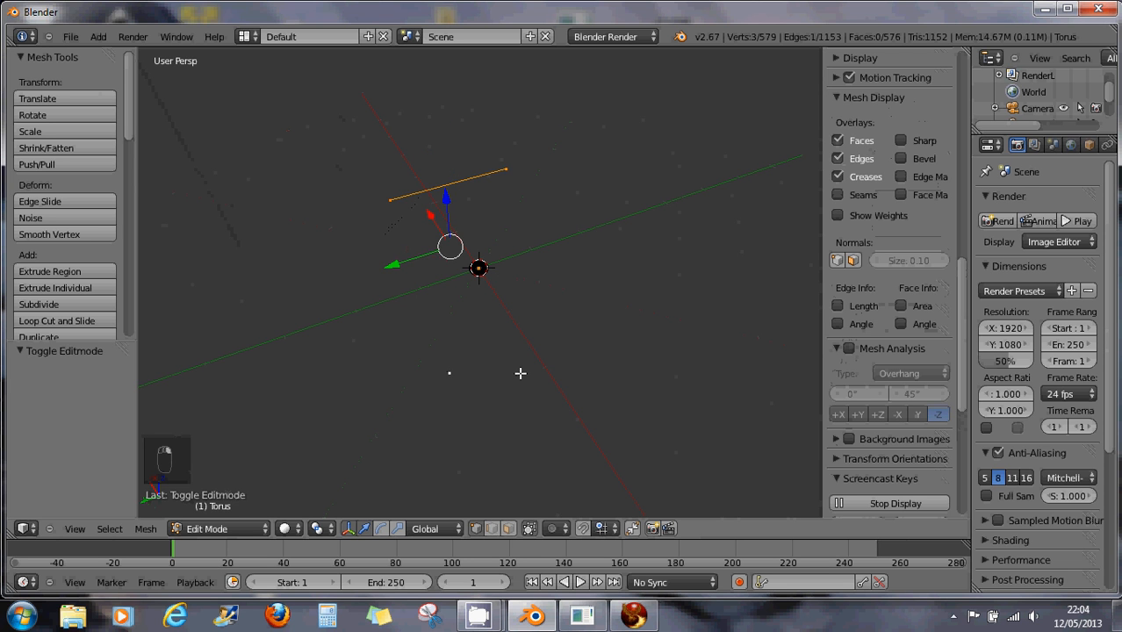
key(f)
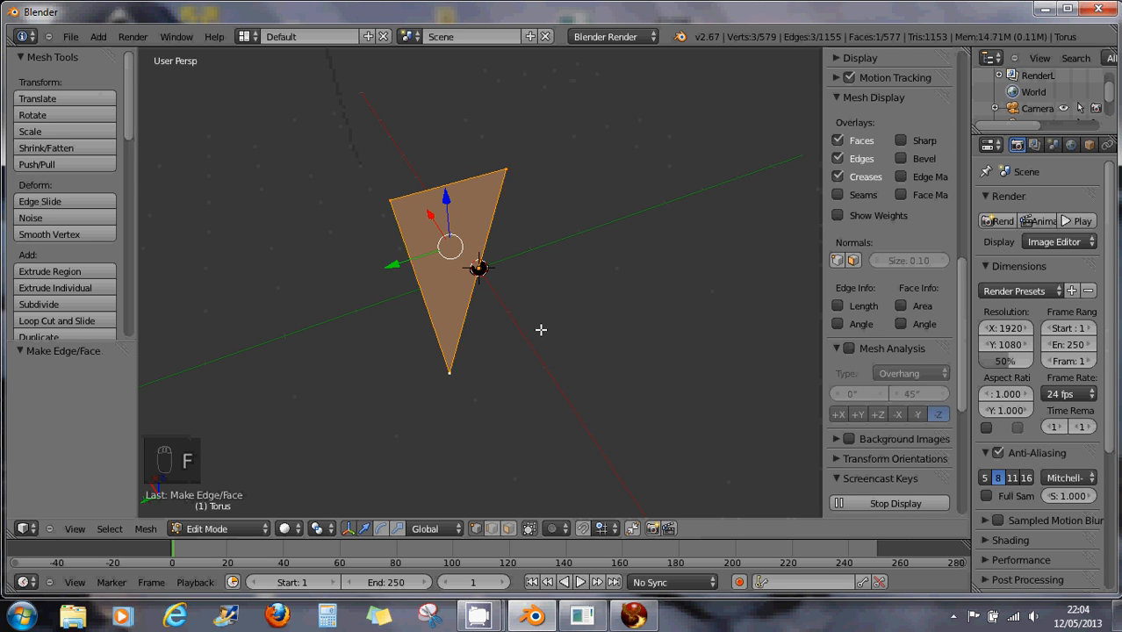
Select the triangle's upper vertex on the positive Y side and enable snapping with Vertex as the snap element
middle_drag(541, 328, 511, 326)
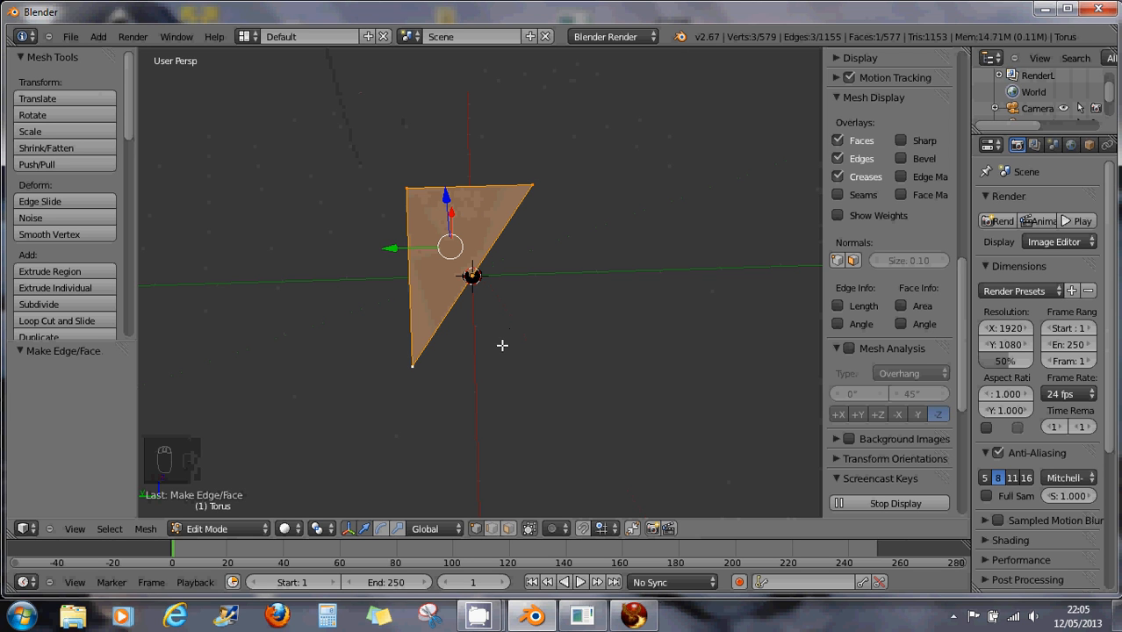
scroll(502, 345, up, 2)
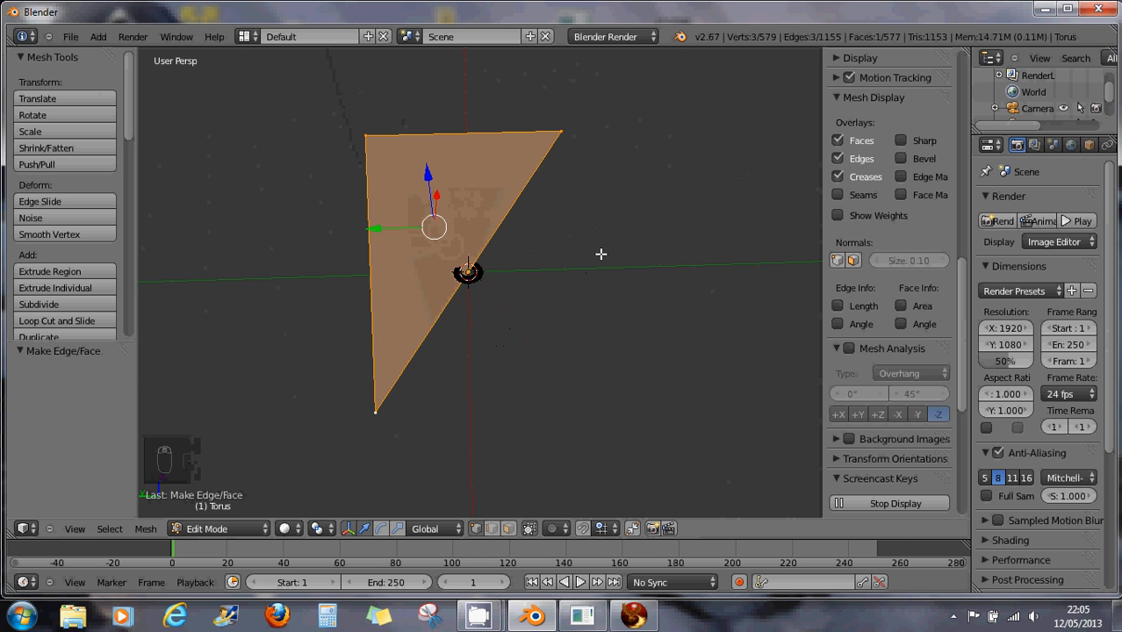
right_click(366, 133)
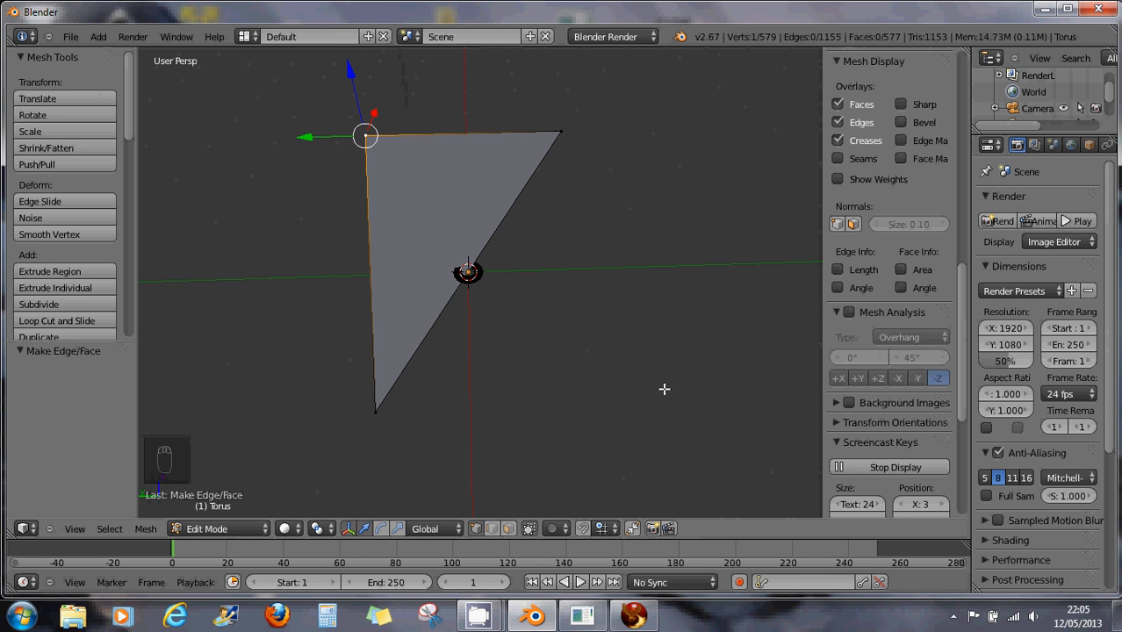
click(583, 530)
click(603, 528)
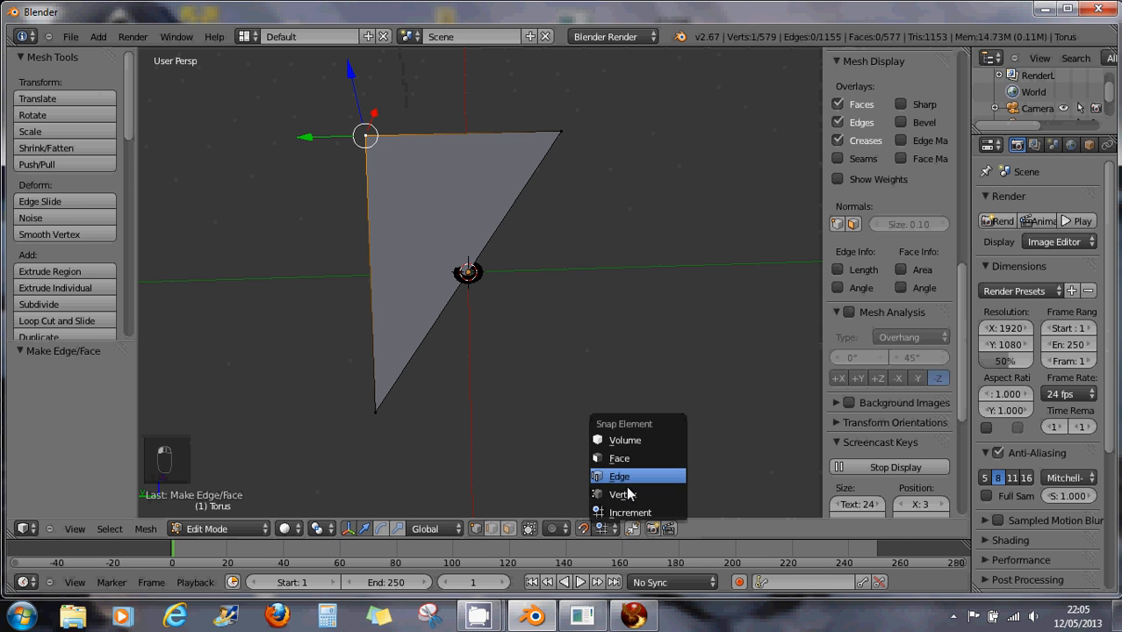
click(604, 495)
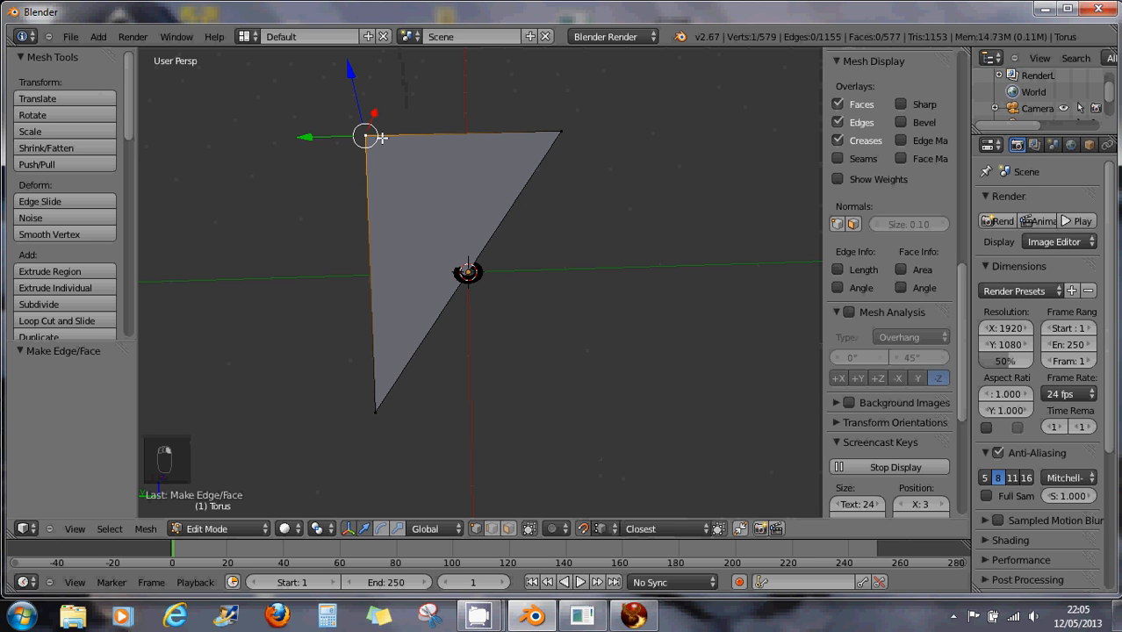
Move the selected upper vertex -2 along Y, snapping it onto the triangle's other upper vertex to collapse the face into a line
key(g)
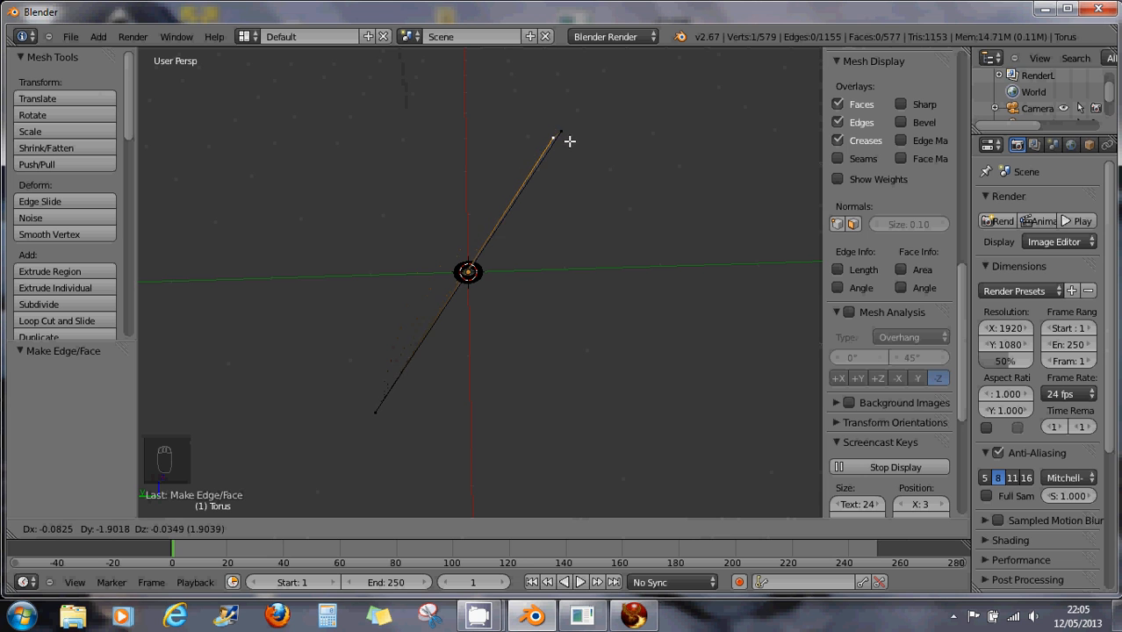
right_click(568, 133)
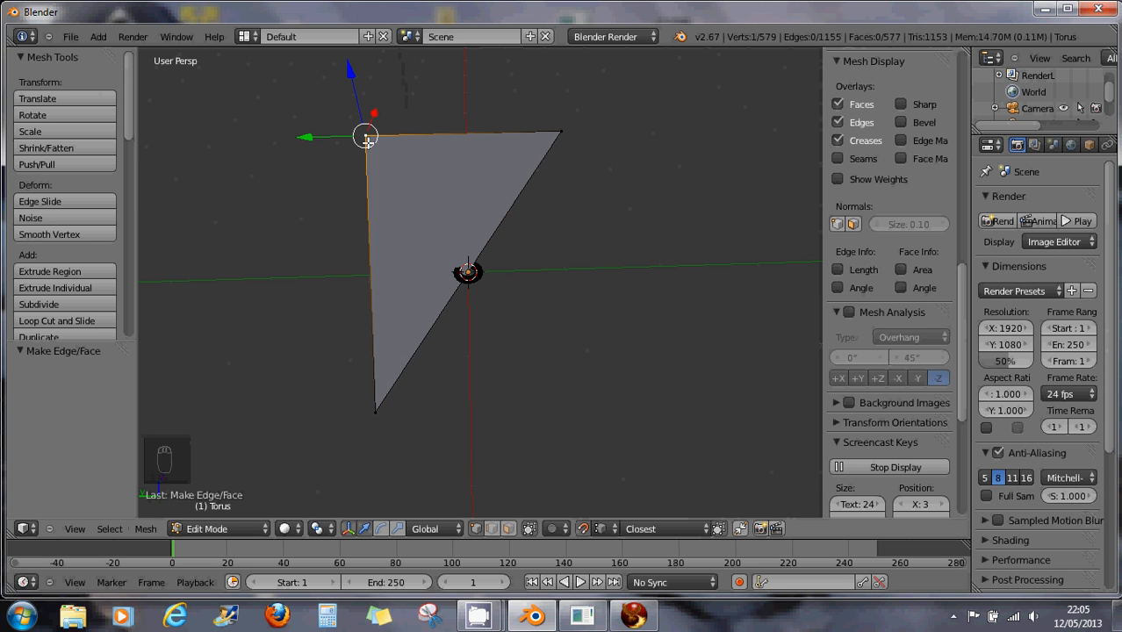
key(g)
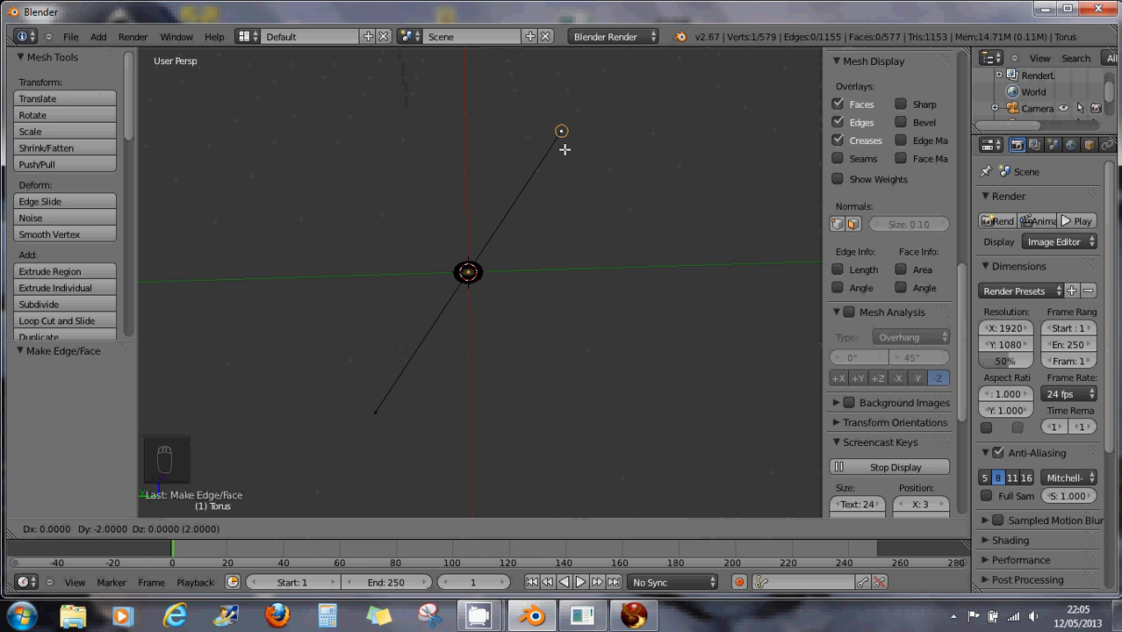
click(565, 150)
middle_drag(552, 230, 513, 213)
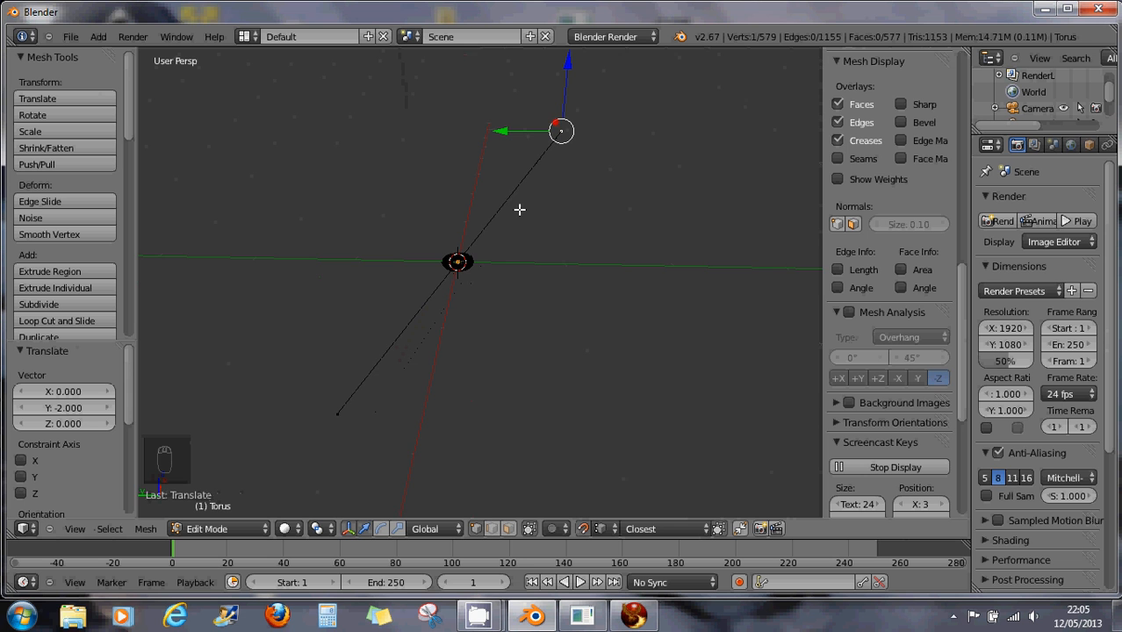
middle_drag(494, 314, 551, 336)
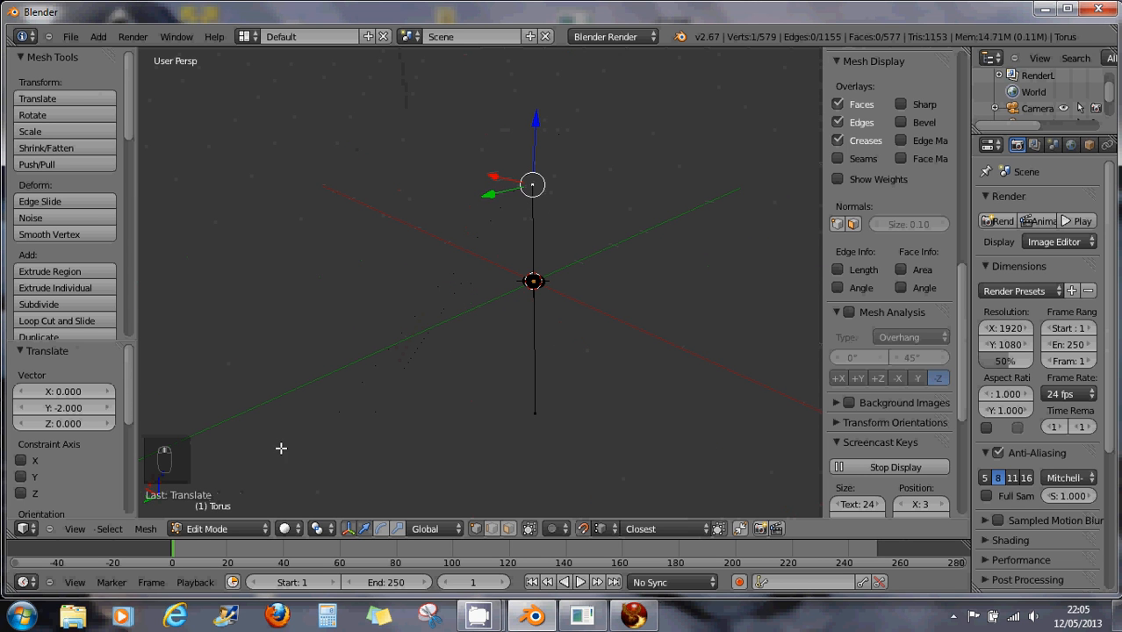
Switch to Object Mode and examine the collapsed triangle's effect on the object's bounding box using Bounding Box viewport shading
click(200, 530)
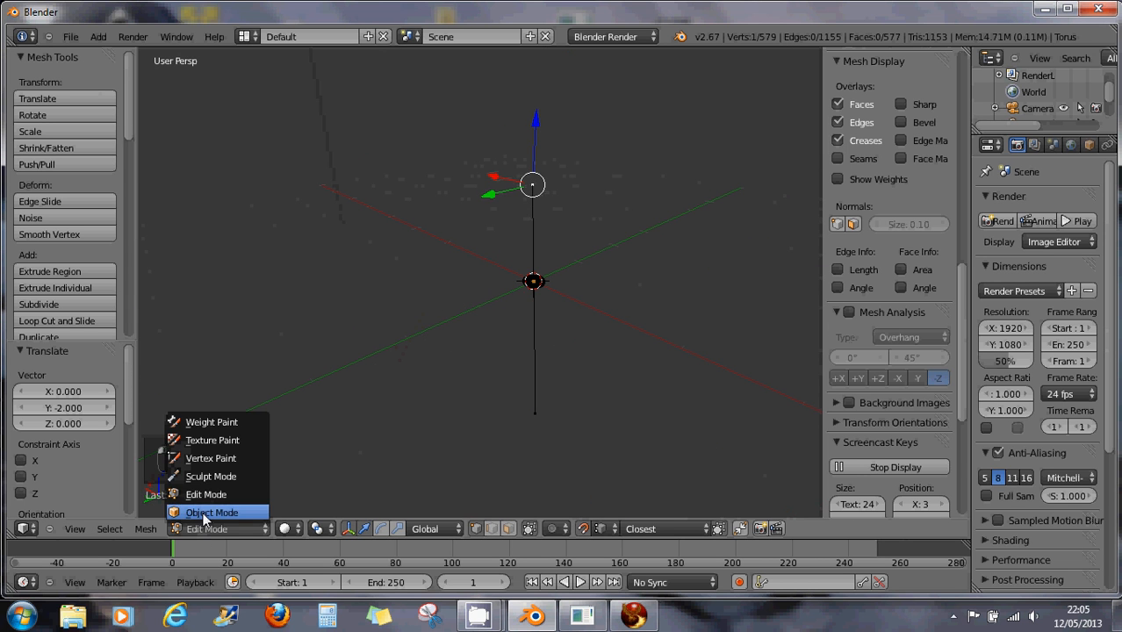
click(203, 514)
middle_drag(399, 431, 499, 406)
click(290, 529)
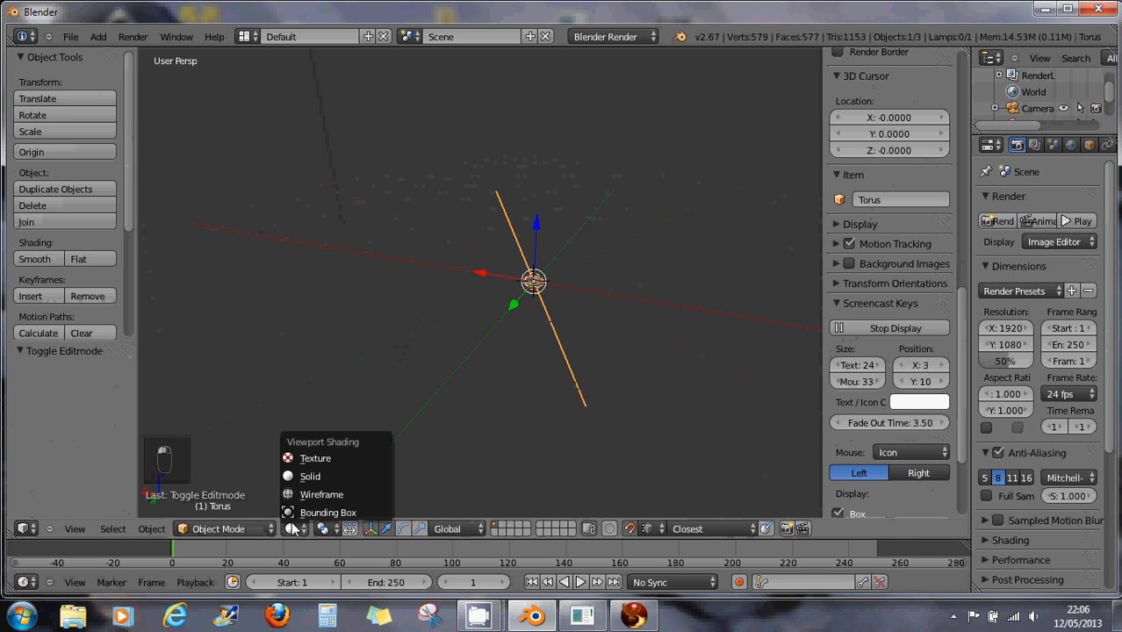
click(309, 512)
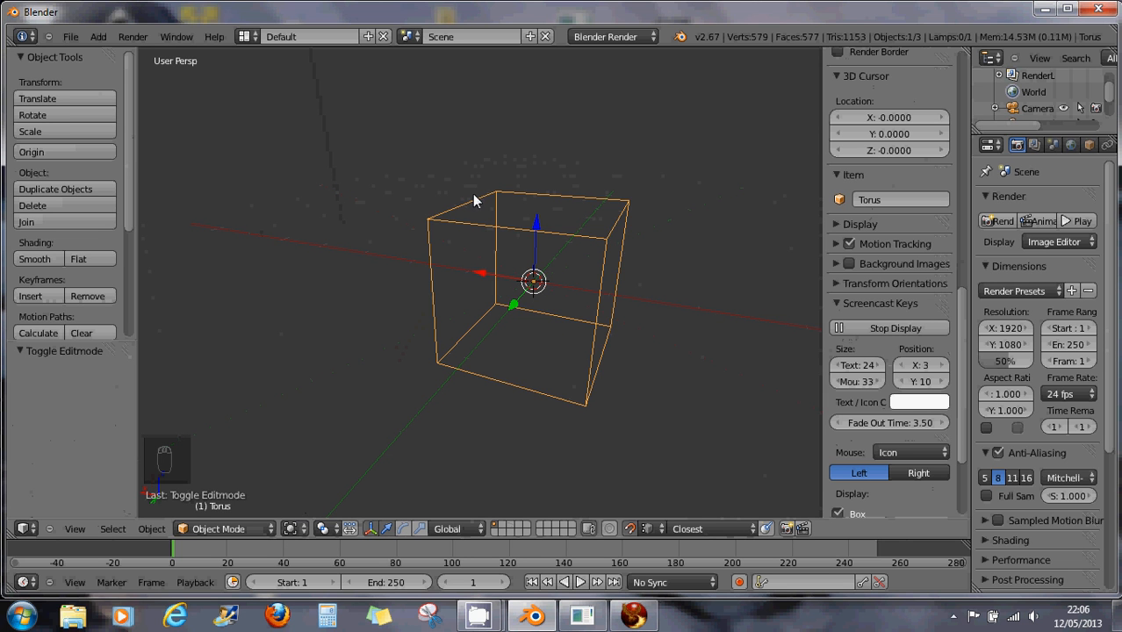
middle_drag(507, 403, 553, 217)
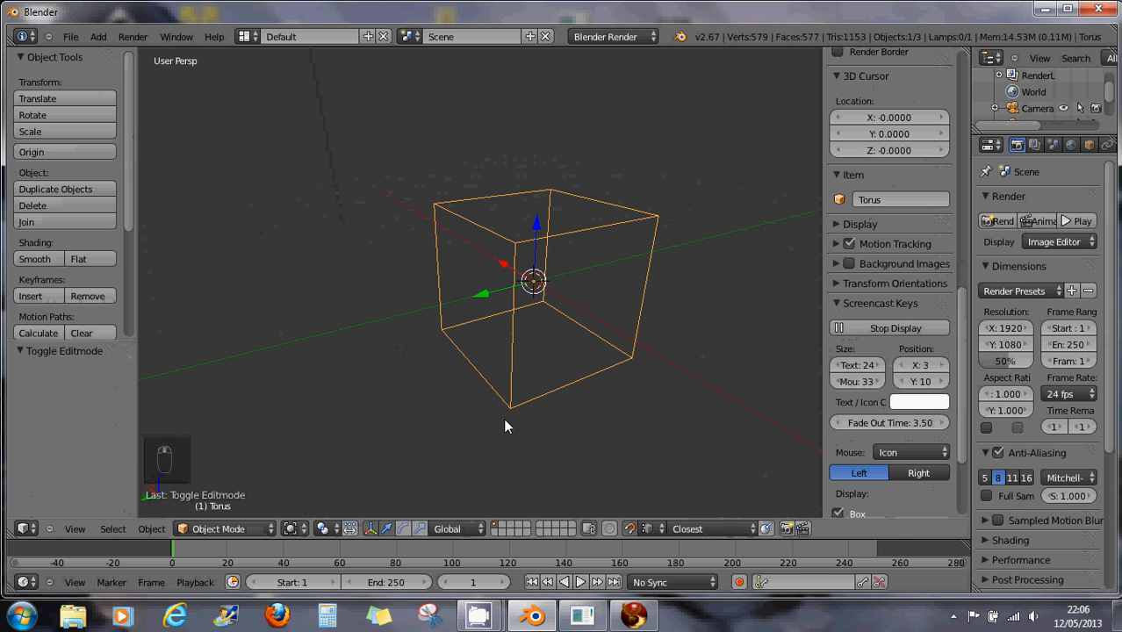
middle_drag(545, 333, 508, 355)
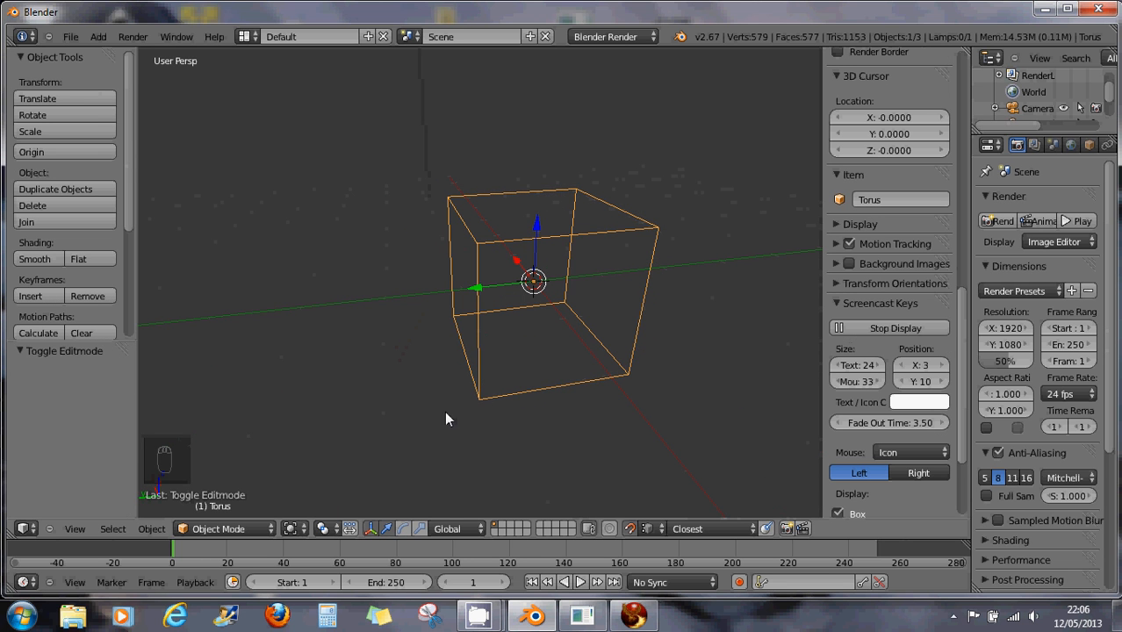
middle_drag(446, 412, 551, 230)
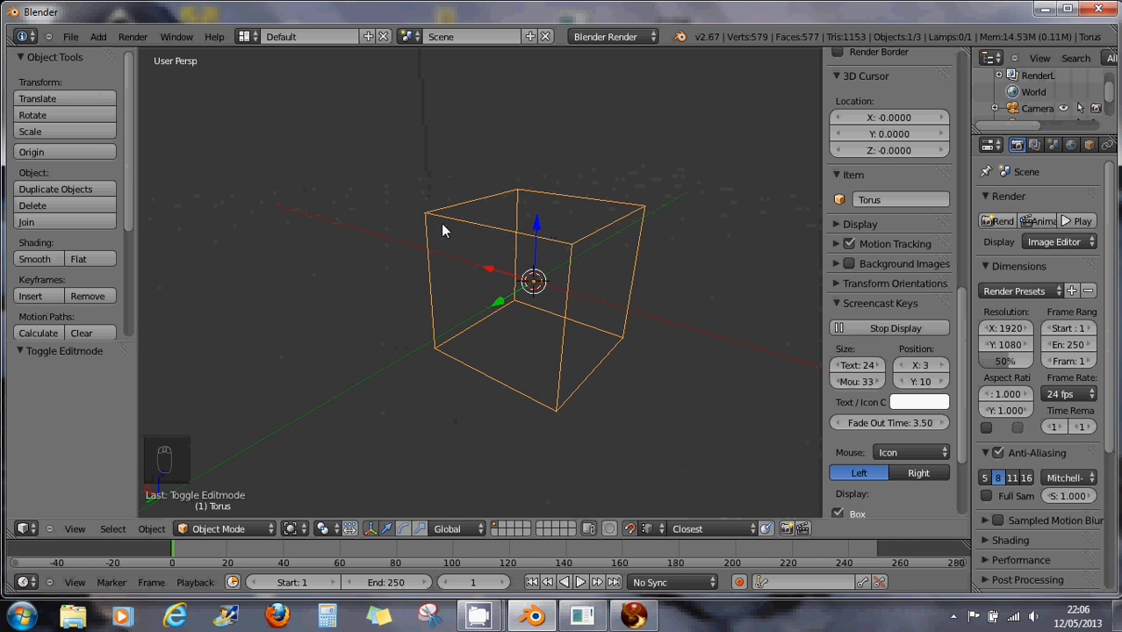
middle_drag(470, 418, 537, 420)
middle_drag(453, 404, 650, 405)
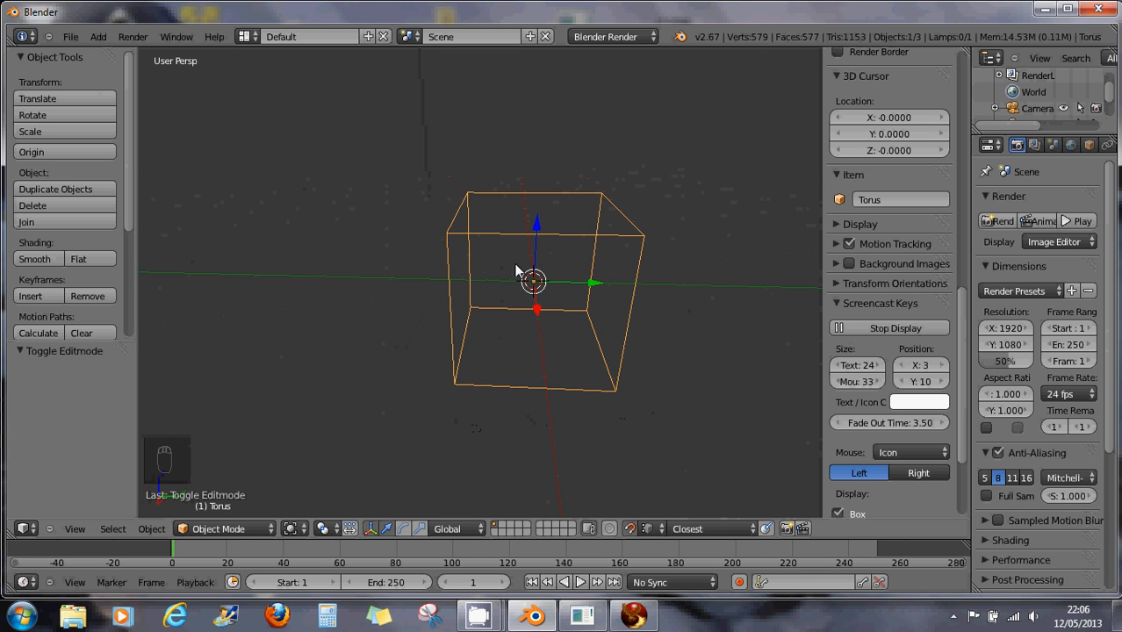
Set the viewport shading back to Solid and view the object's diagonal line
click(232, 530)
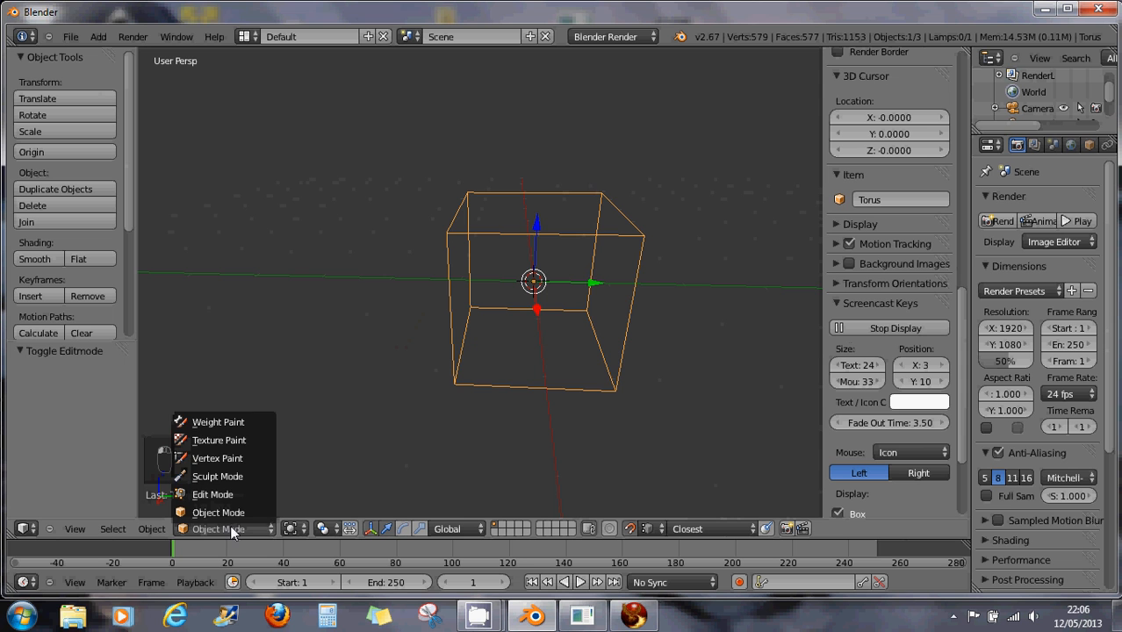
click(292, 528)
click(302, 474)
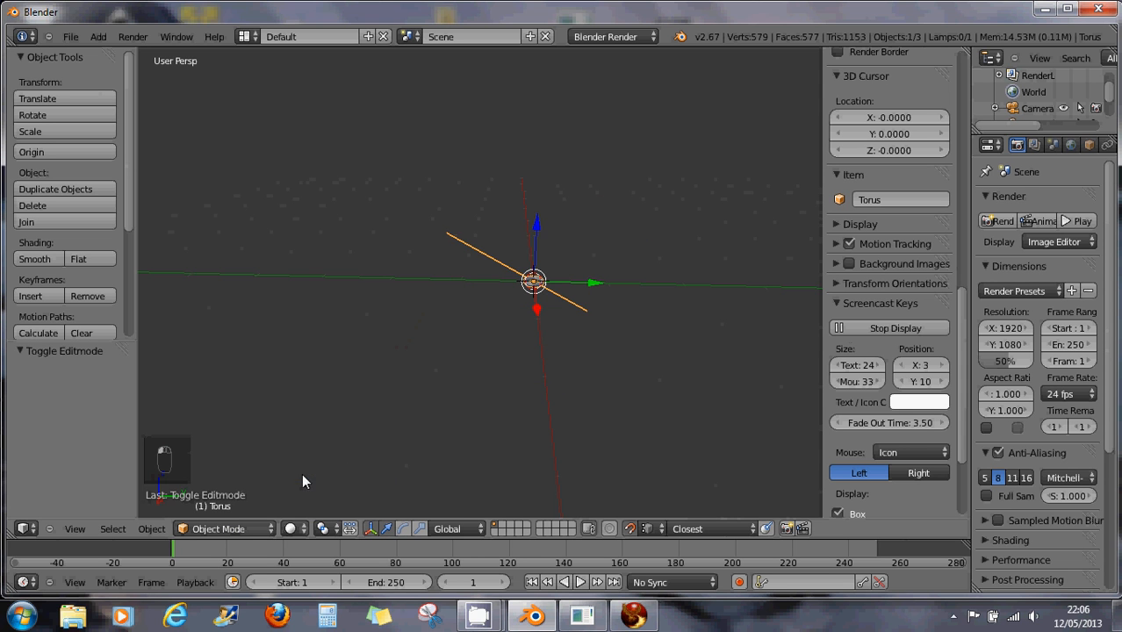
middle_drag(564, 396, 557, 329)
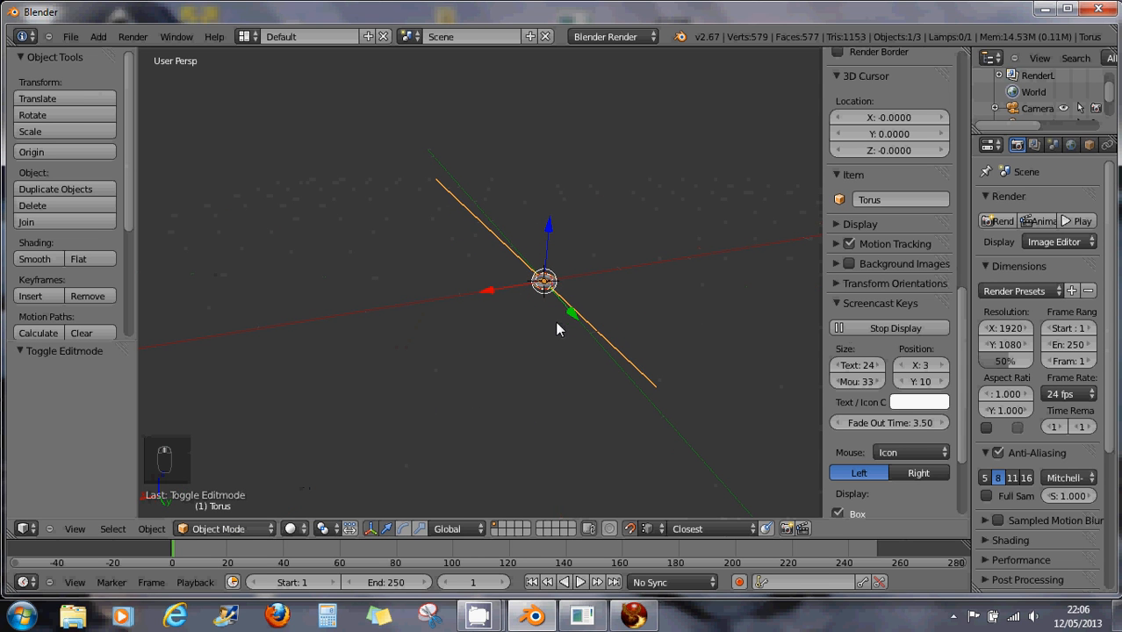
Start a Collada (.dae) export of the torus and apply the Second Life Static operator preset
click(72, 43)
mouse_move(183, 311)
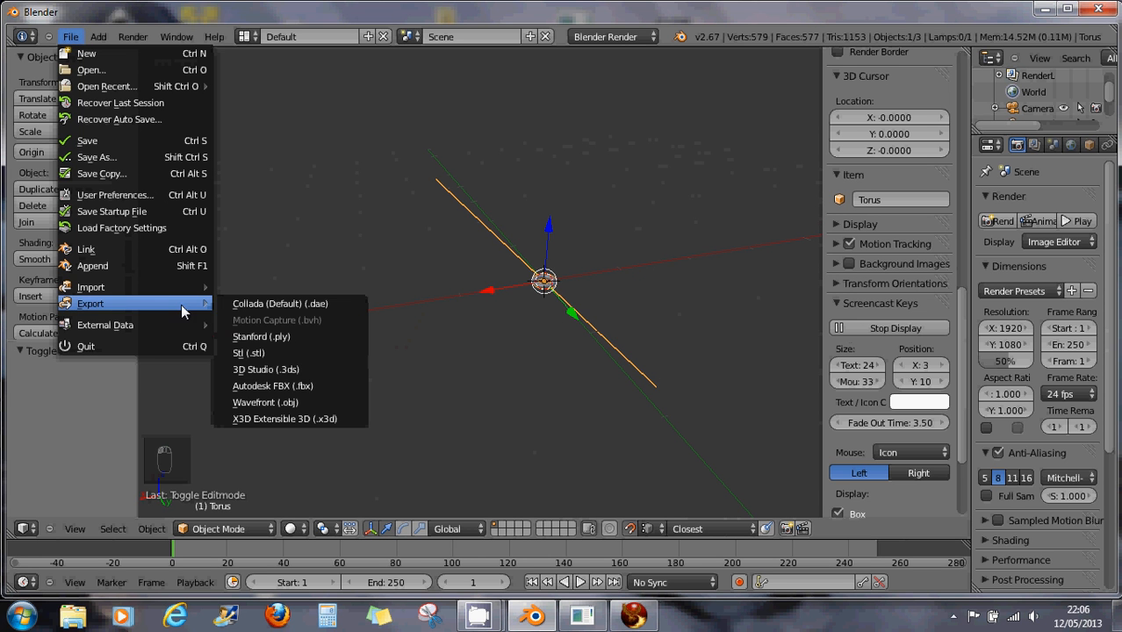
click(255, 303)
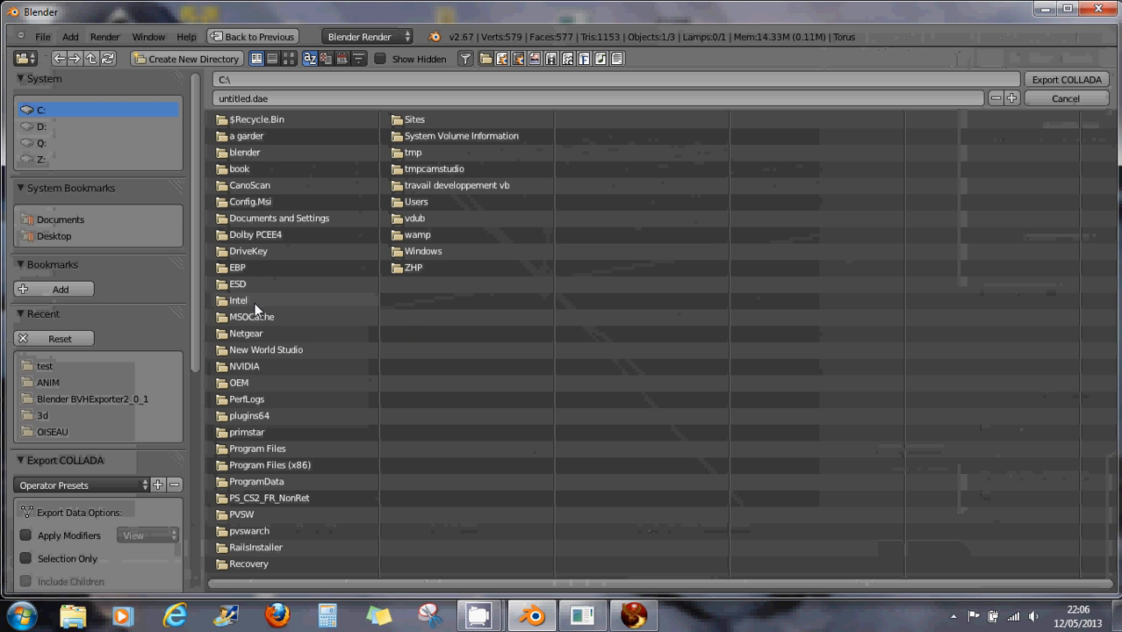
click(95, 485)
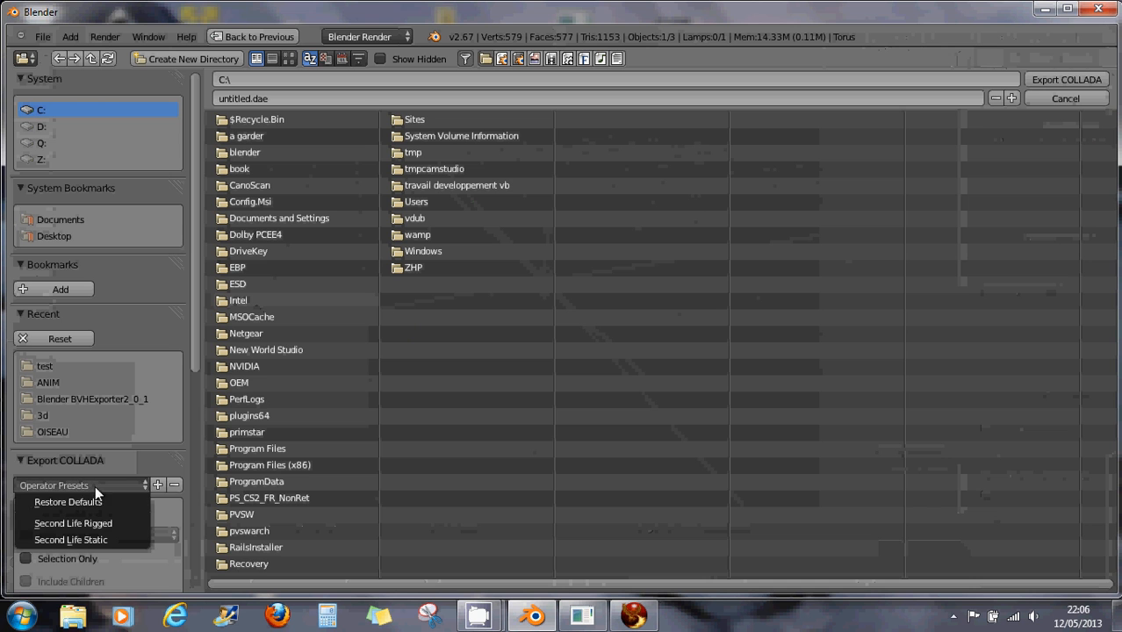
click(93, 540)
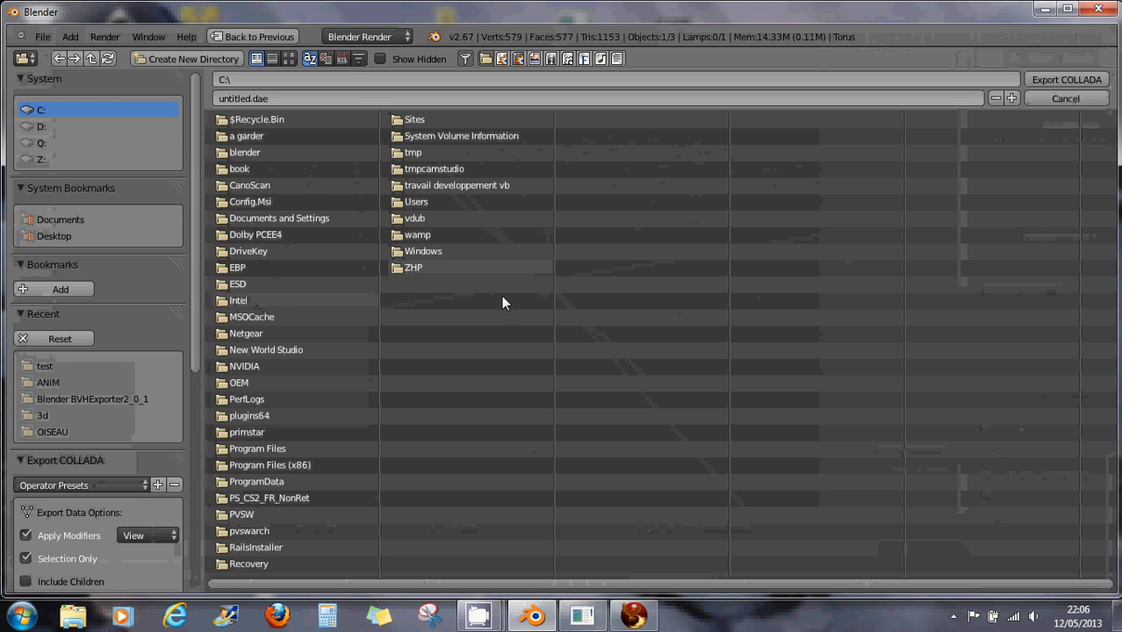
Export the model into the test folder, overwriting cubenanotest.dae
click(42, 366)
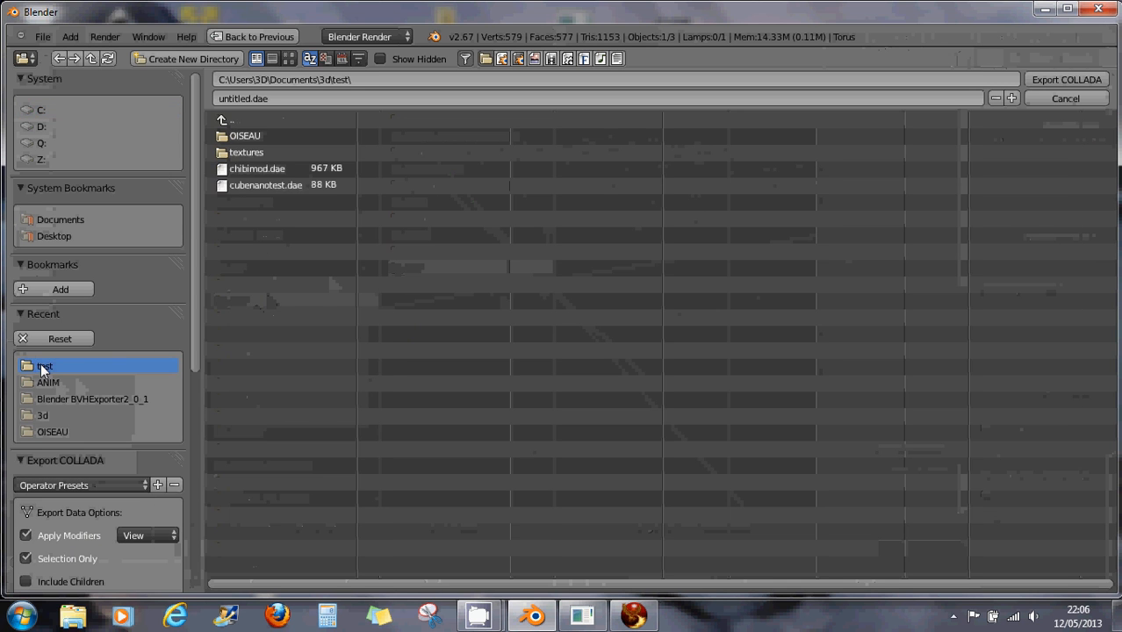
click(254, 188)
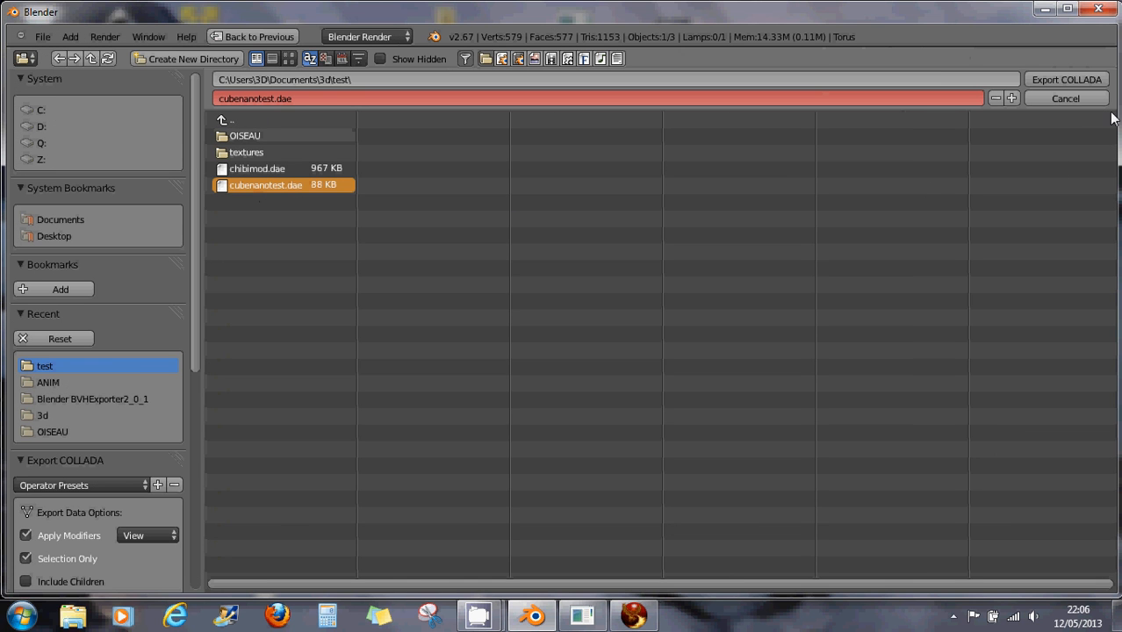
click(1072, 76)
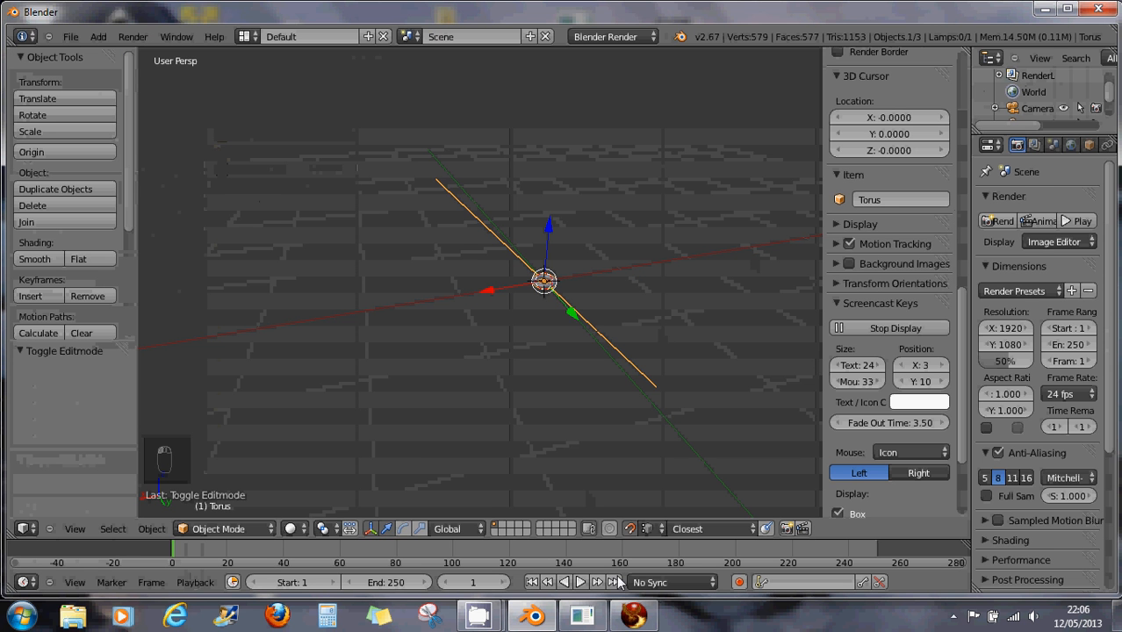
Switch to the Firestorm viewer and start a Mesh Model upload
click(633, 616)
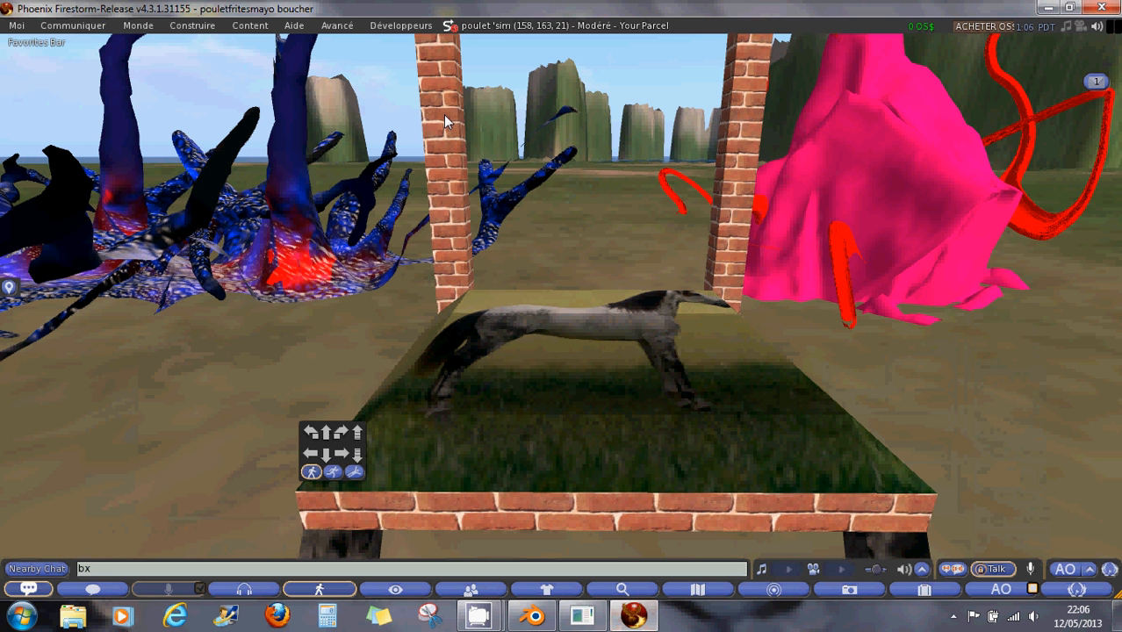
click(17, 26)
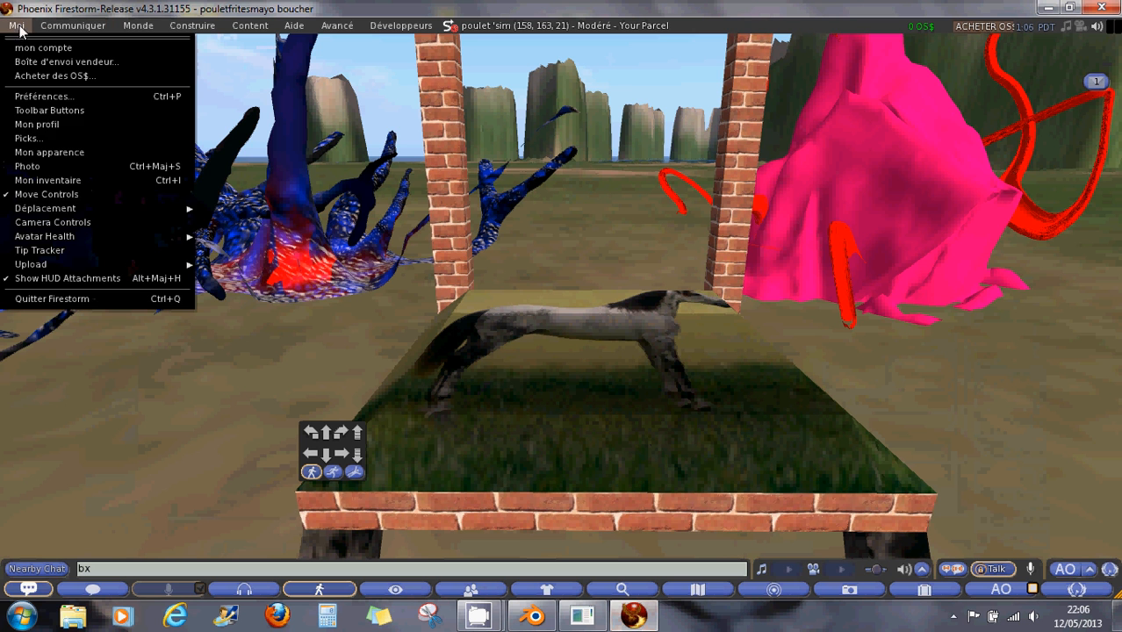
mouse_move(73, 268)
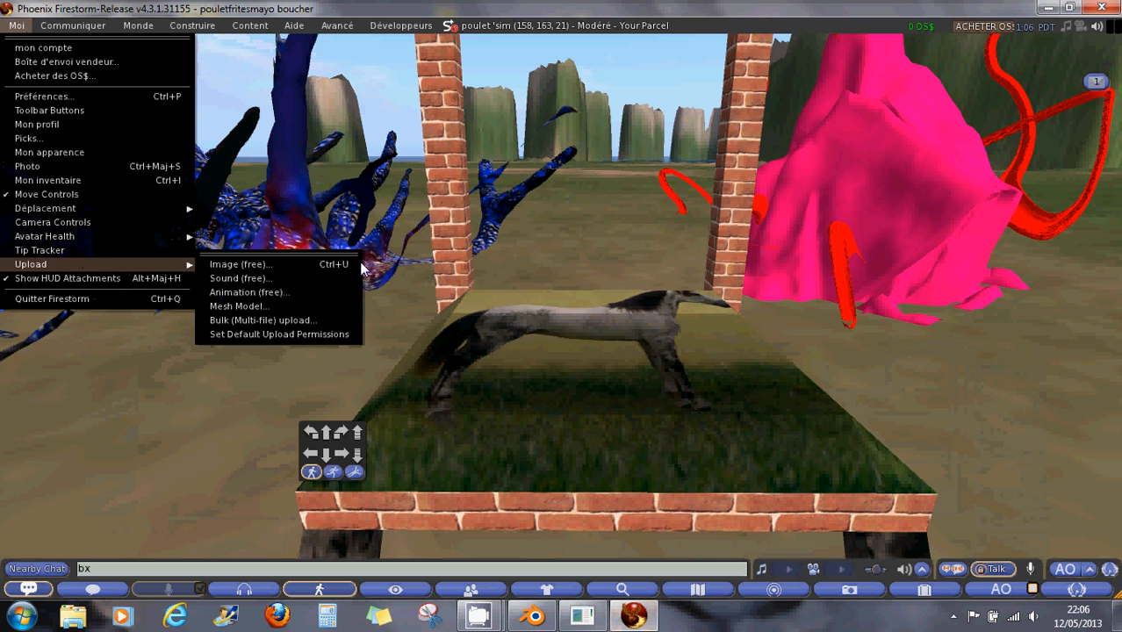
click(250, 307)
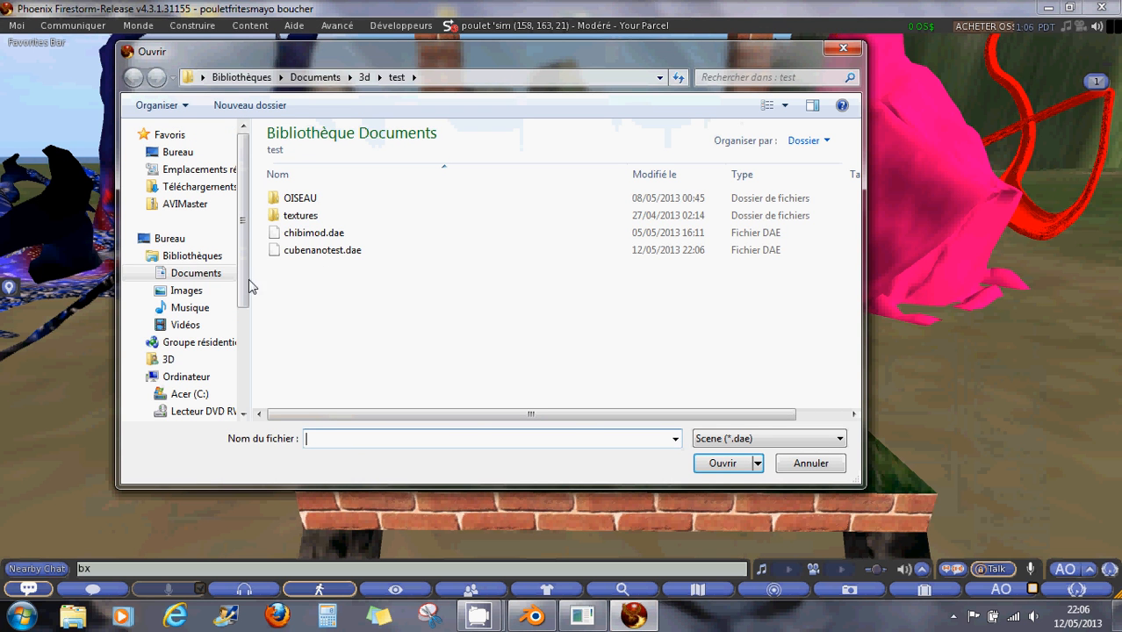
Browse from the Documents library through the 3d folder back into the test folder
click(233, 278)
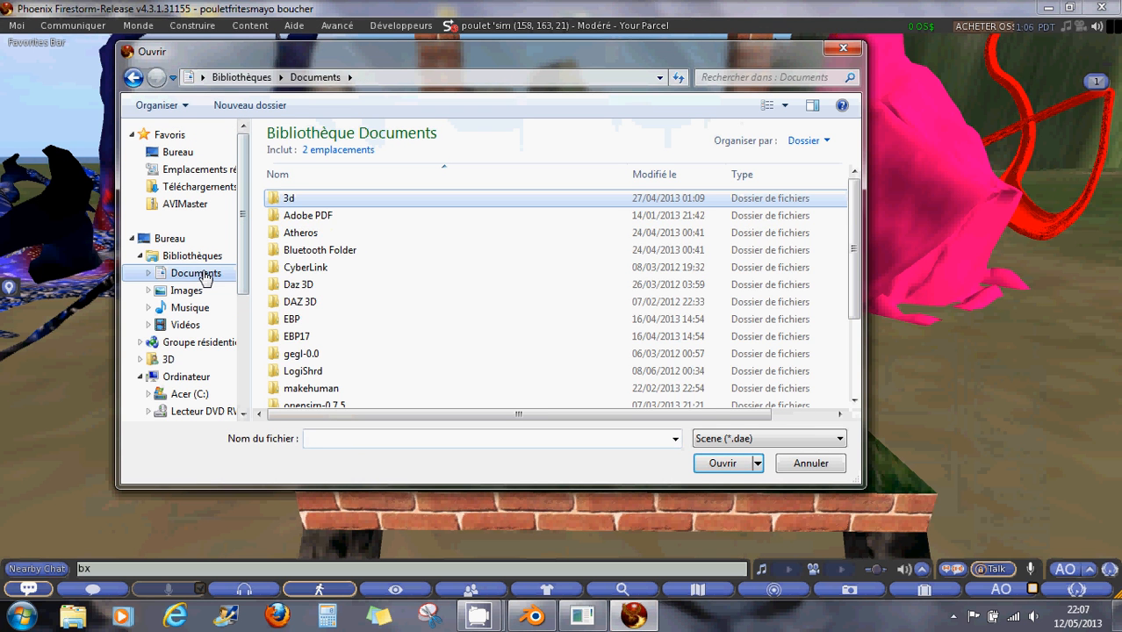
double_click(290, 200)
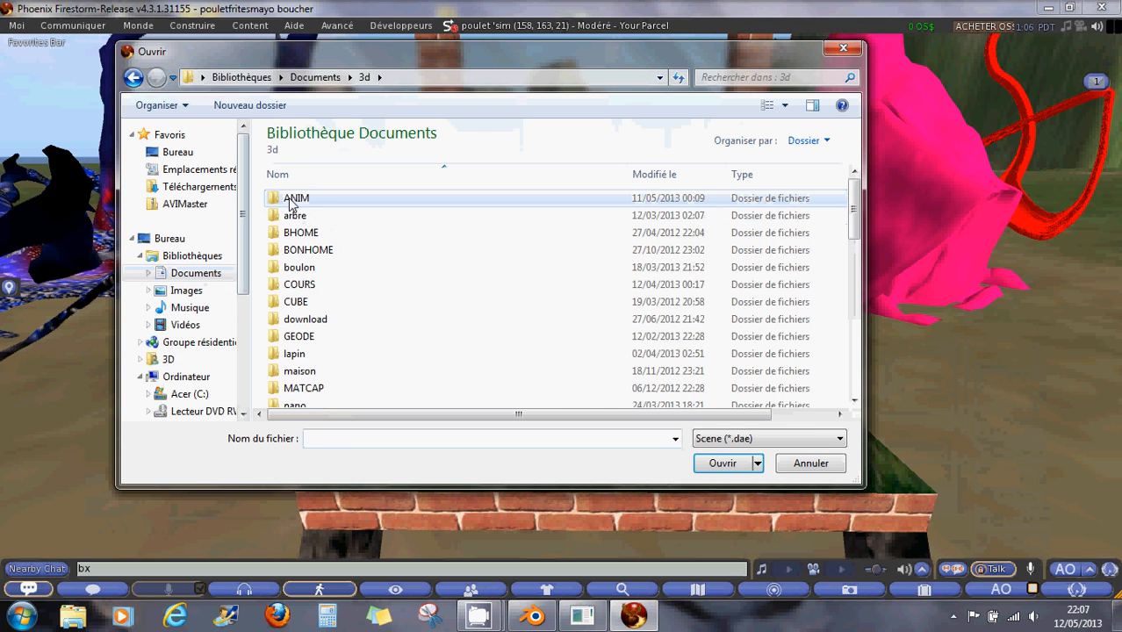
scroll(324, 263, down, 4)
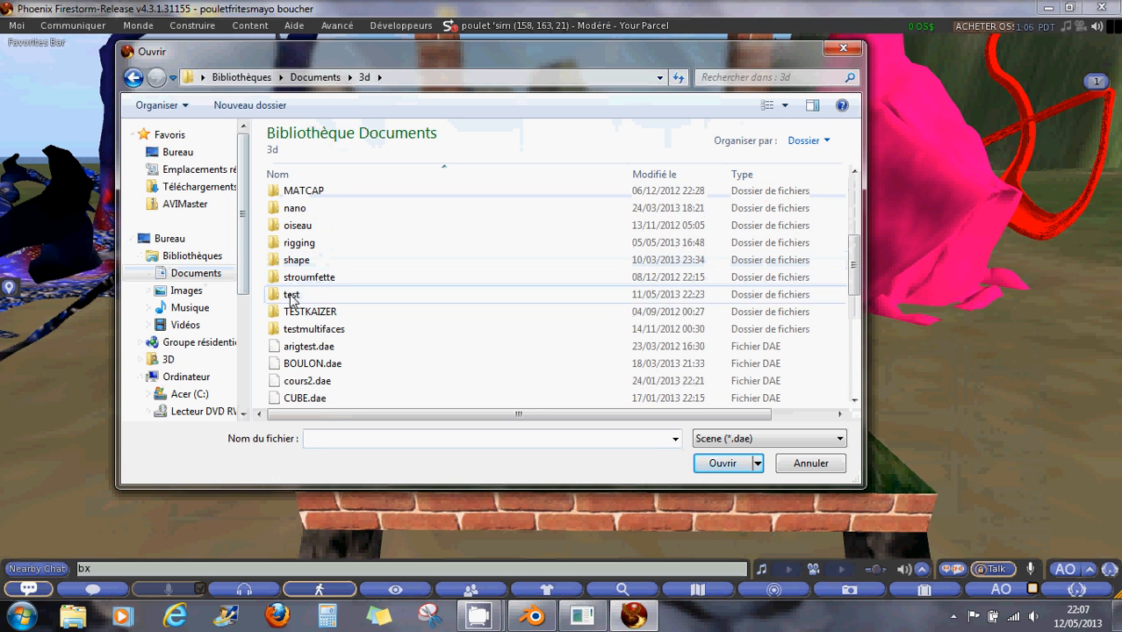
double_click(292, 296)
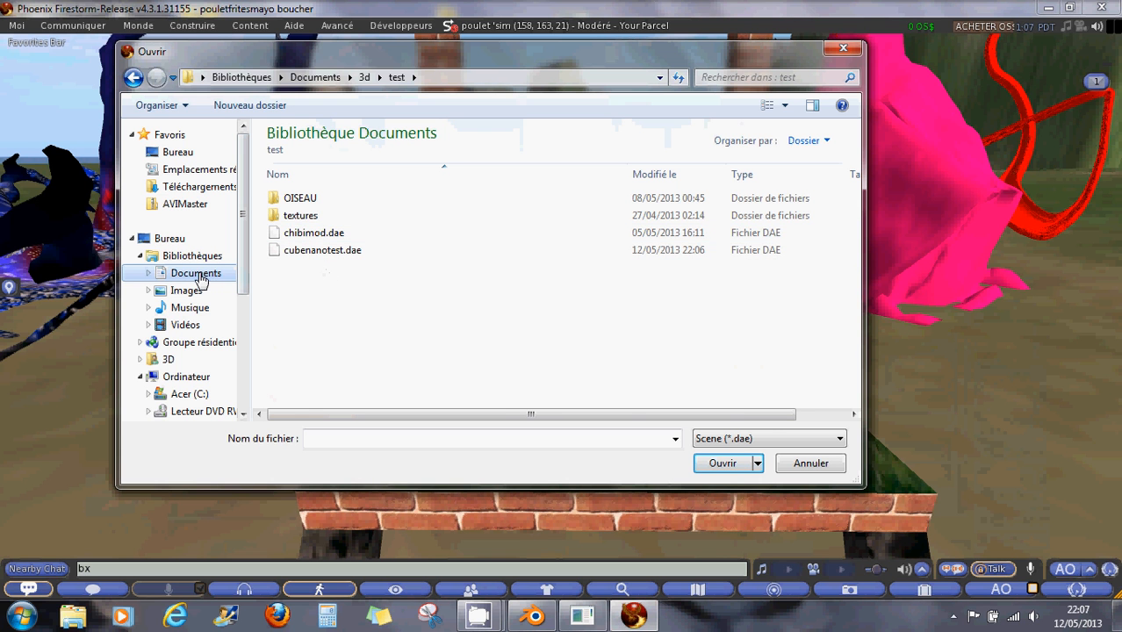
click(197, 273)
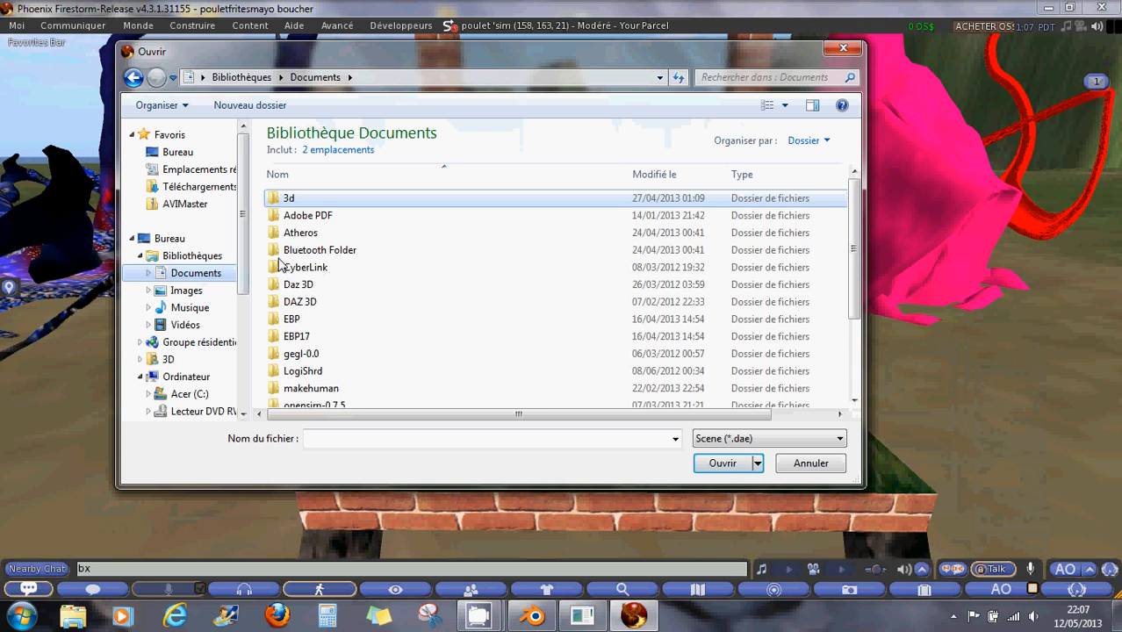
click(281, 200)
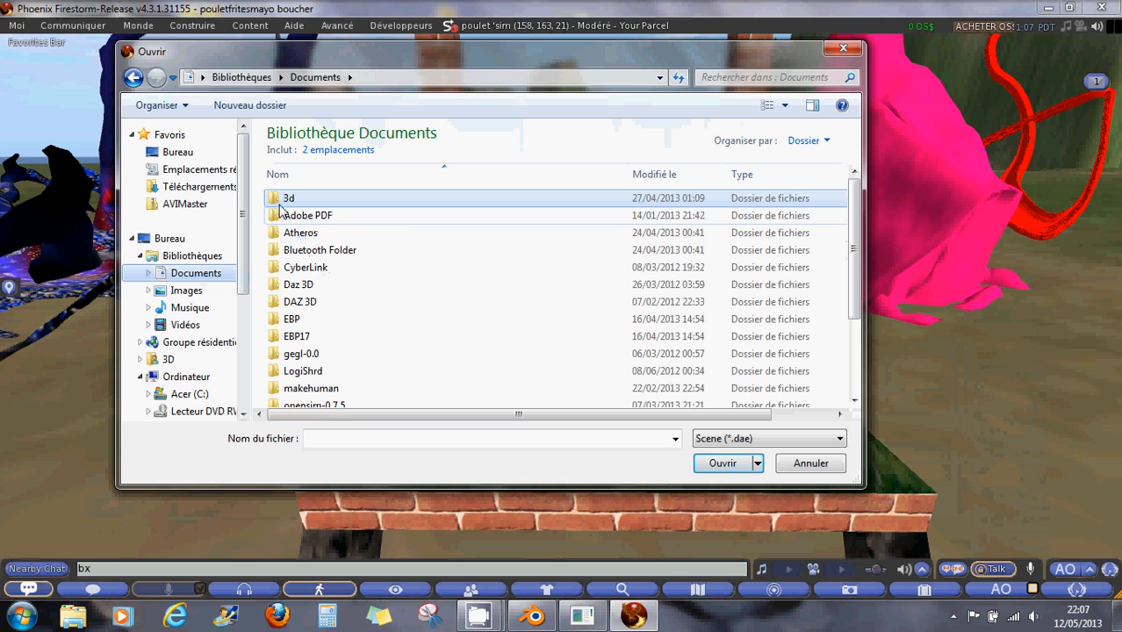
scroll(313, 277, down, 3)
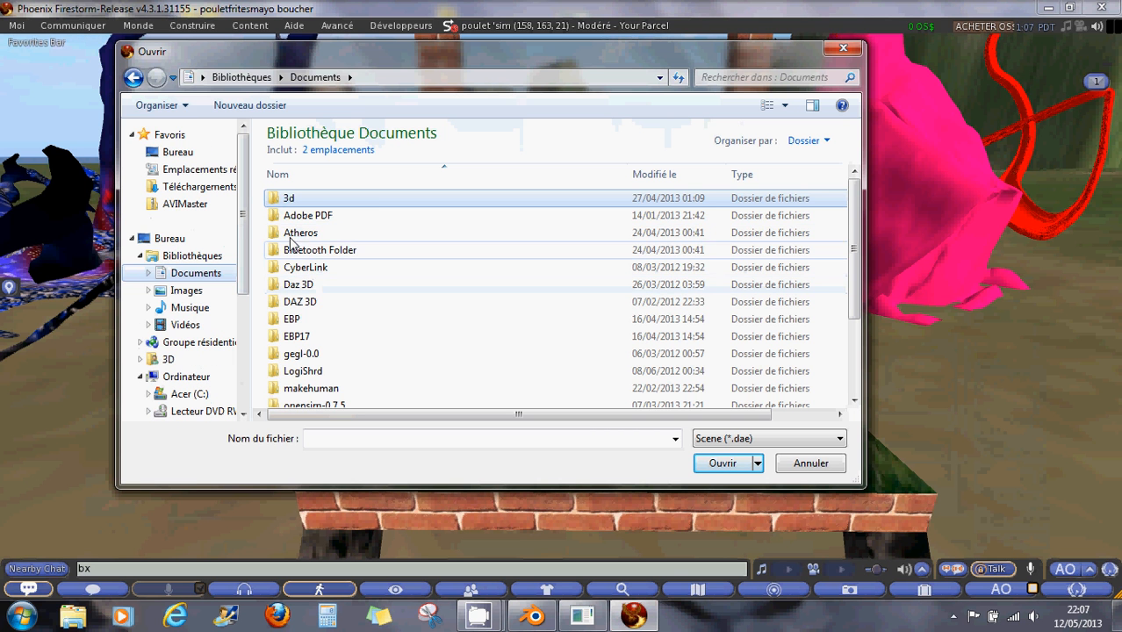
double_click(286, 198)
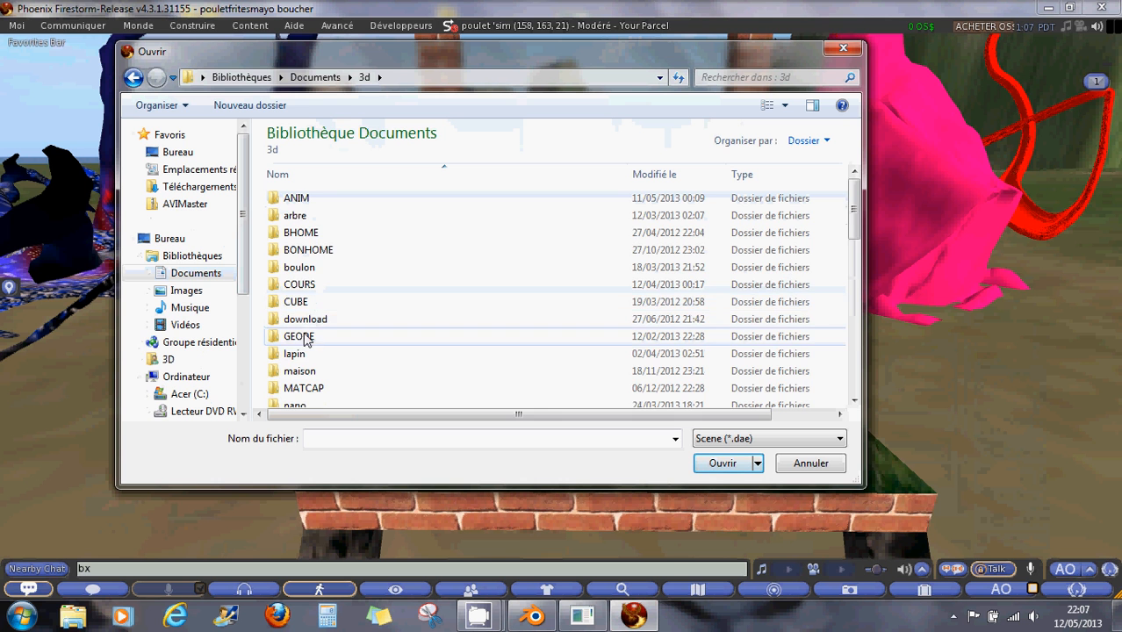
scroll(305, 350, down, 2)
scroll(305, 351, down, 1)
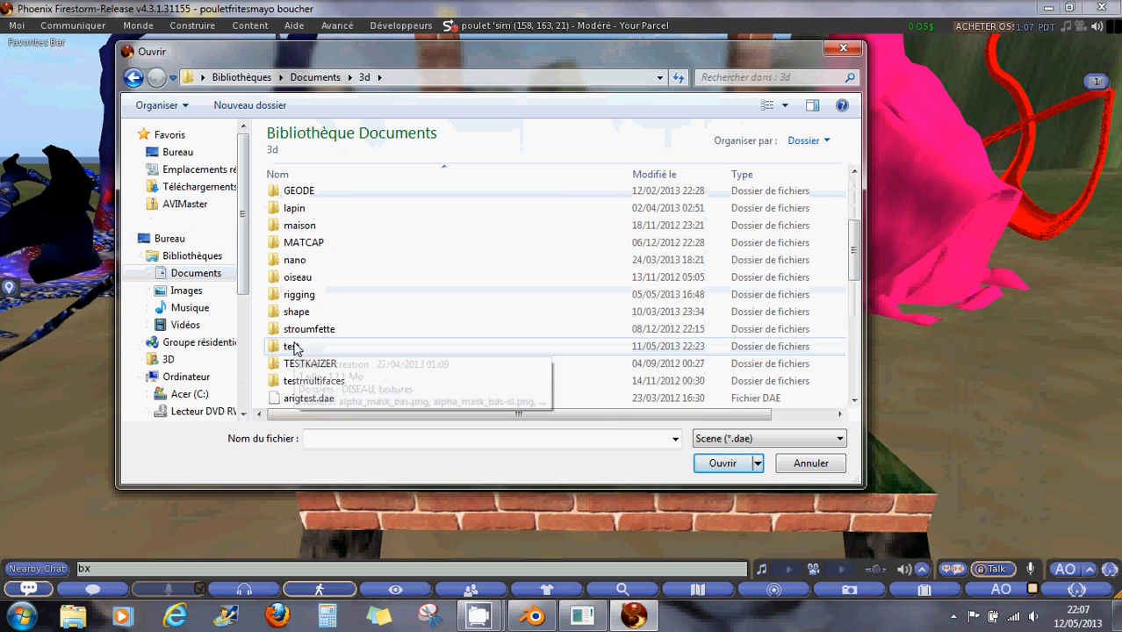
click(294, 347)
double_click(294, 347)
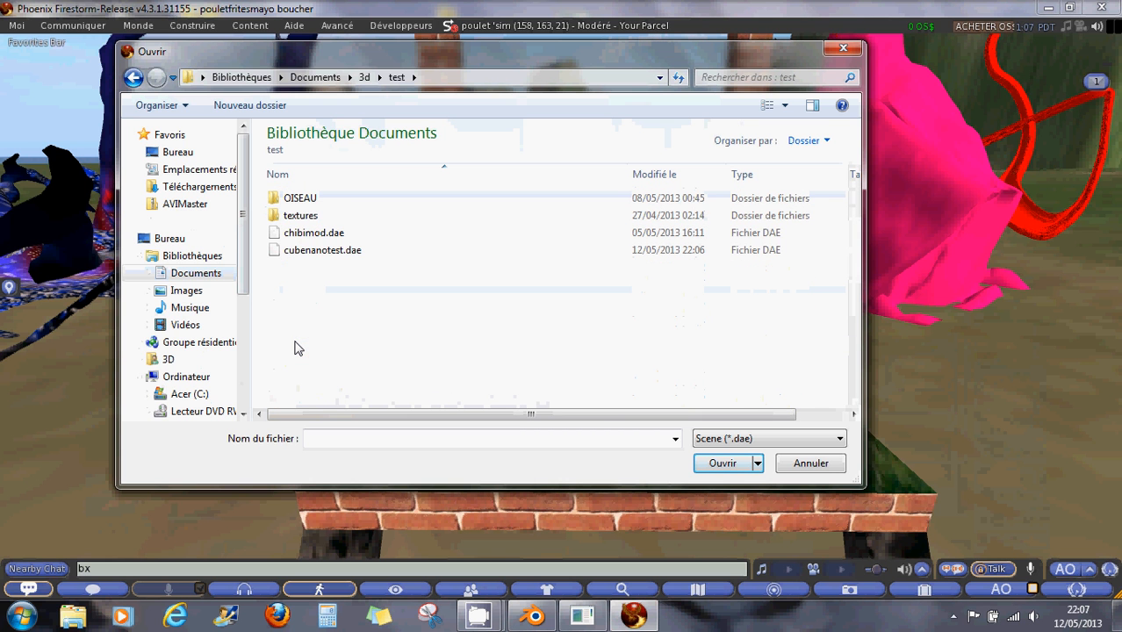
Open cubenanotest.dae for upload, then zoom and tilt the preview to inspect the torus
click(341, 254)
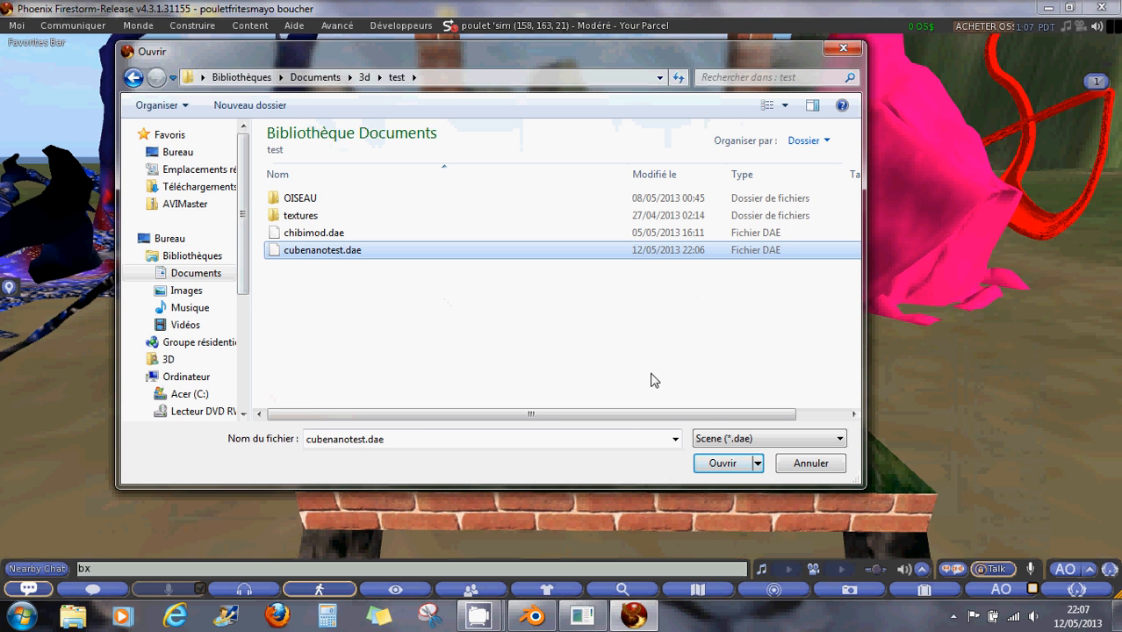
click(720, 465)
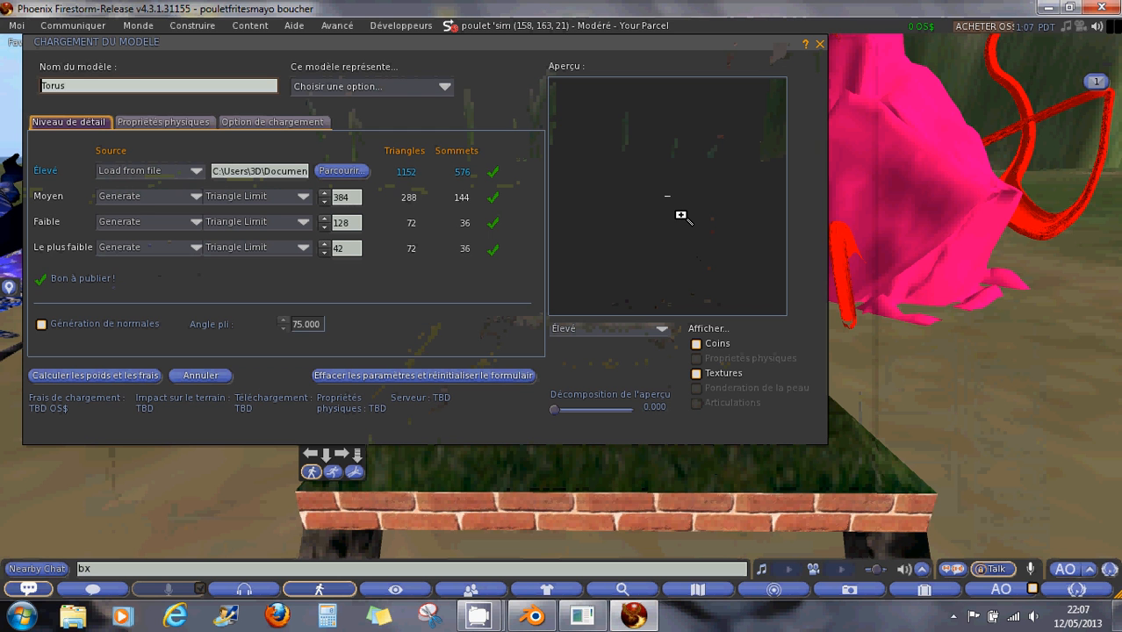
scroll(680, 217, up, 3)
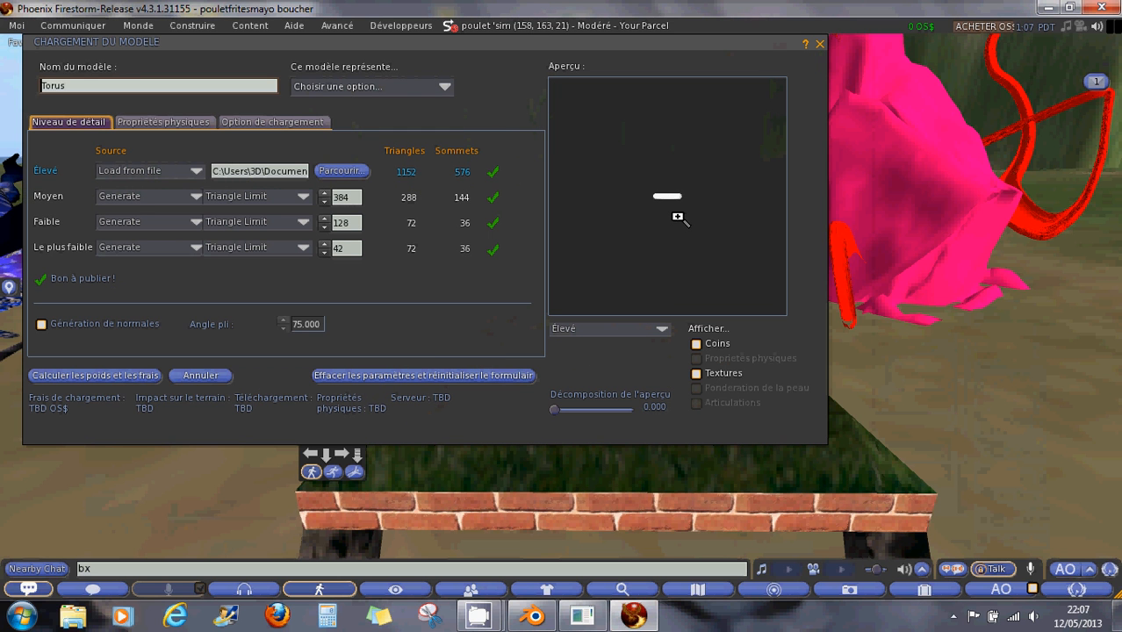
scroll(691, 218, down, 4)
scroll(691, 211, up, 4)
drag(674, 228, 669, 228)
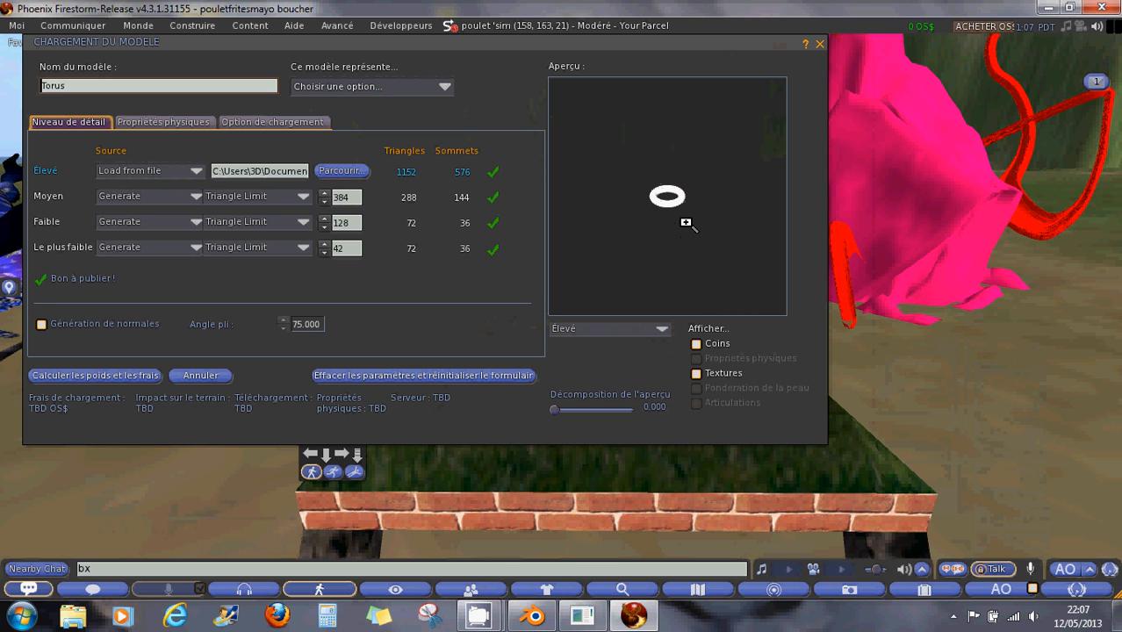
scroll(681, 240, down, 2)
scroll(680, 240, down, 2)
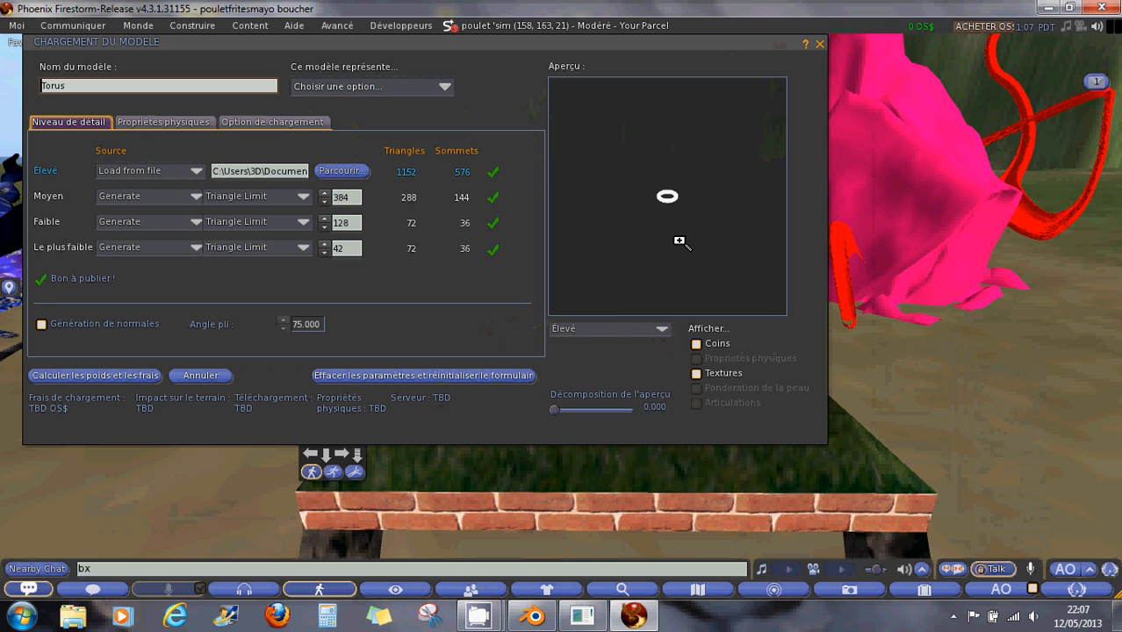
Set the lowest level of detail's triangle limit to 0, calculate weights and fees, and upload the model
click(352, 247)
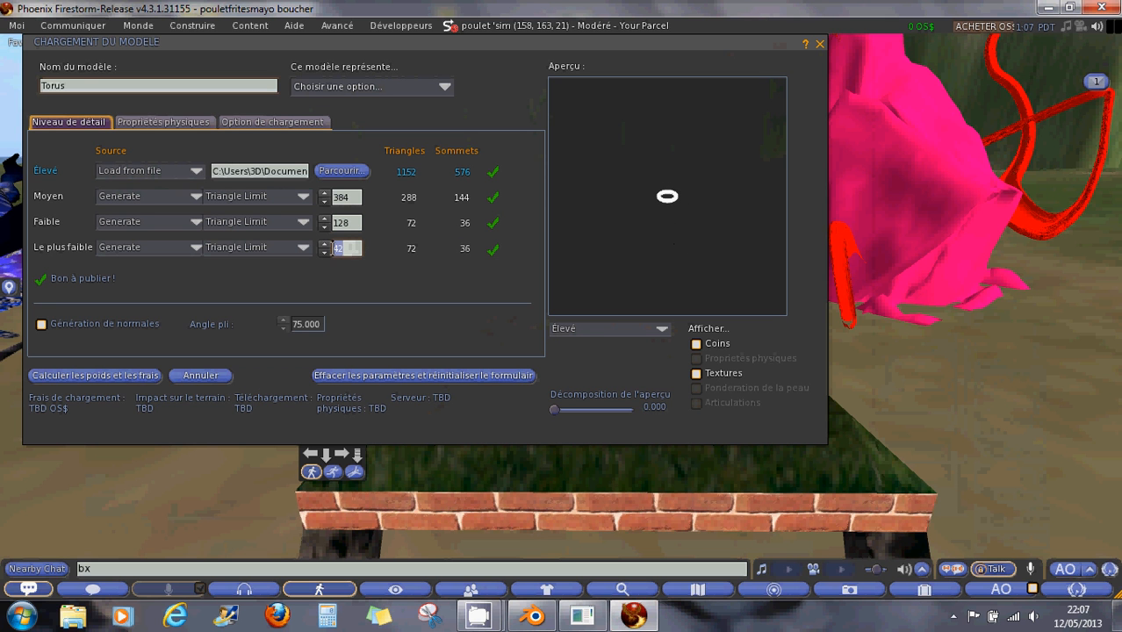
text(0)
click(130, 375)
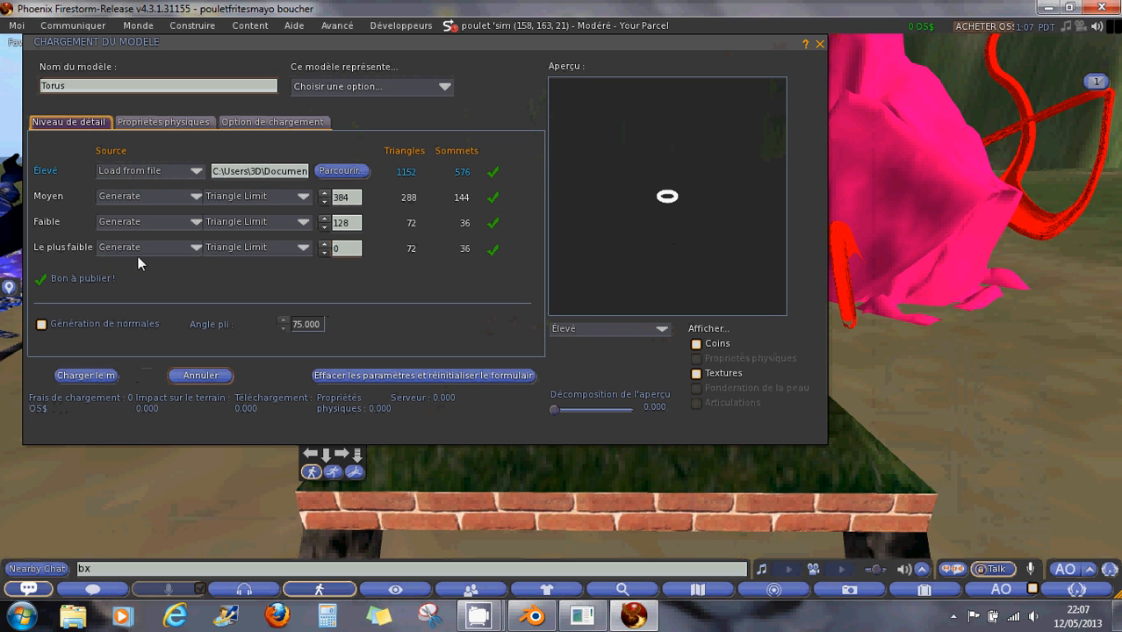
click(87, 373)
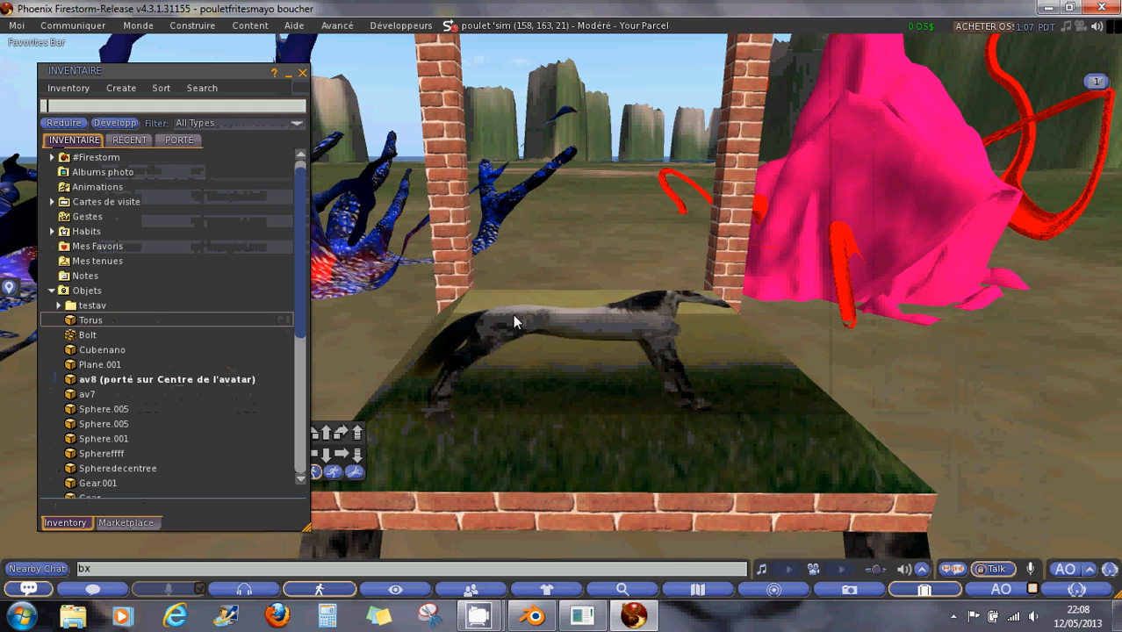
Place the Torus from the inventory in the world at the central chair, and raise it above the seat to about Z 21.49
drag(117, 321, 608, 362)
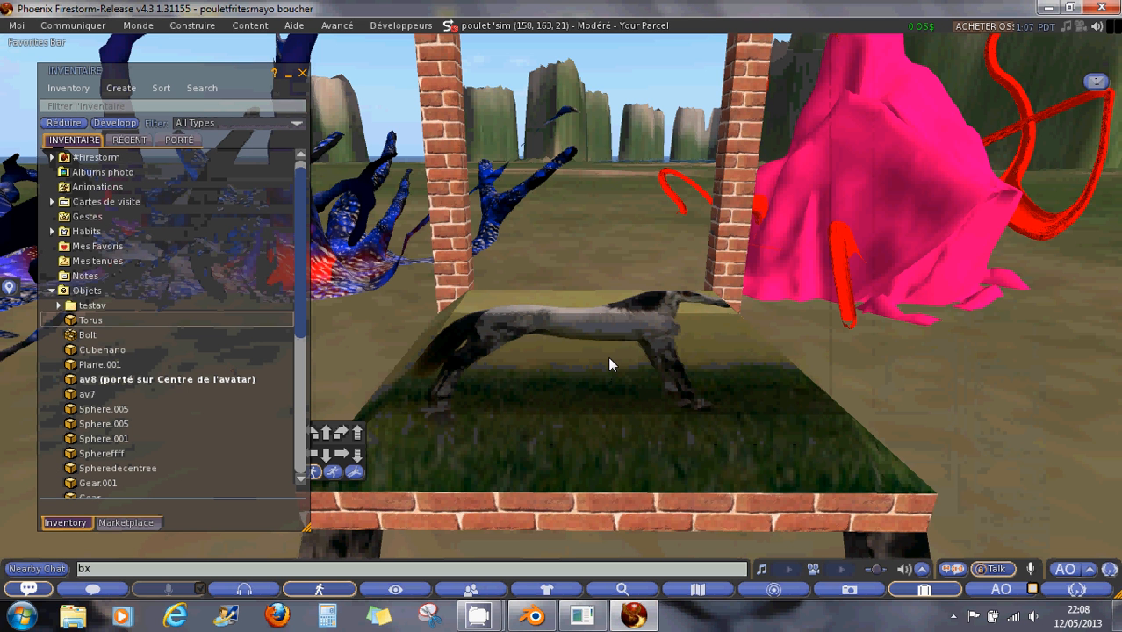
scroll(630, 360, down, 10)
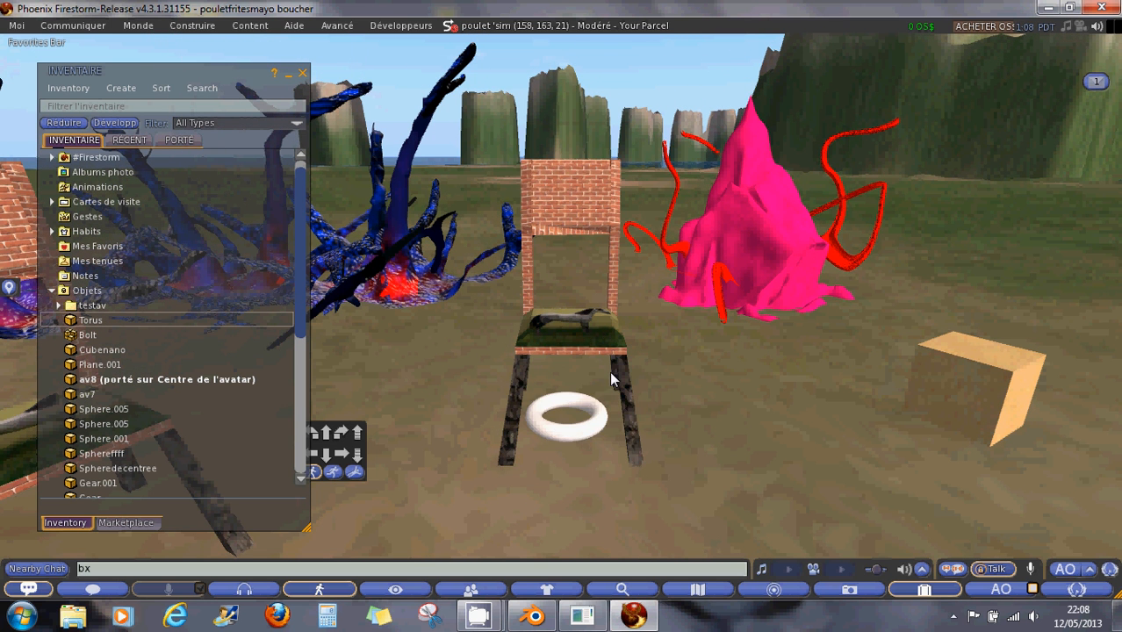
right_click(585, 433)
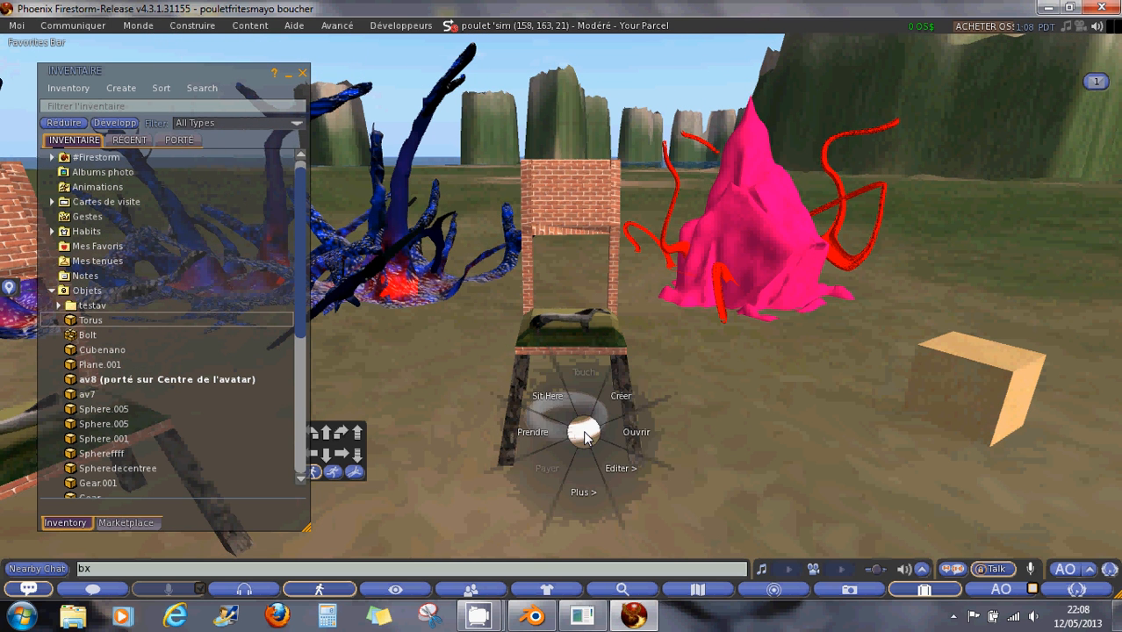
click(618, 470)
drag(568, 371, 569, 236)
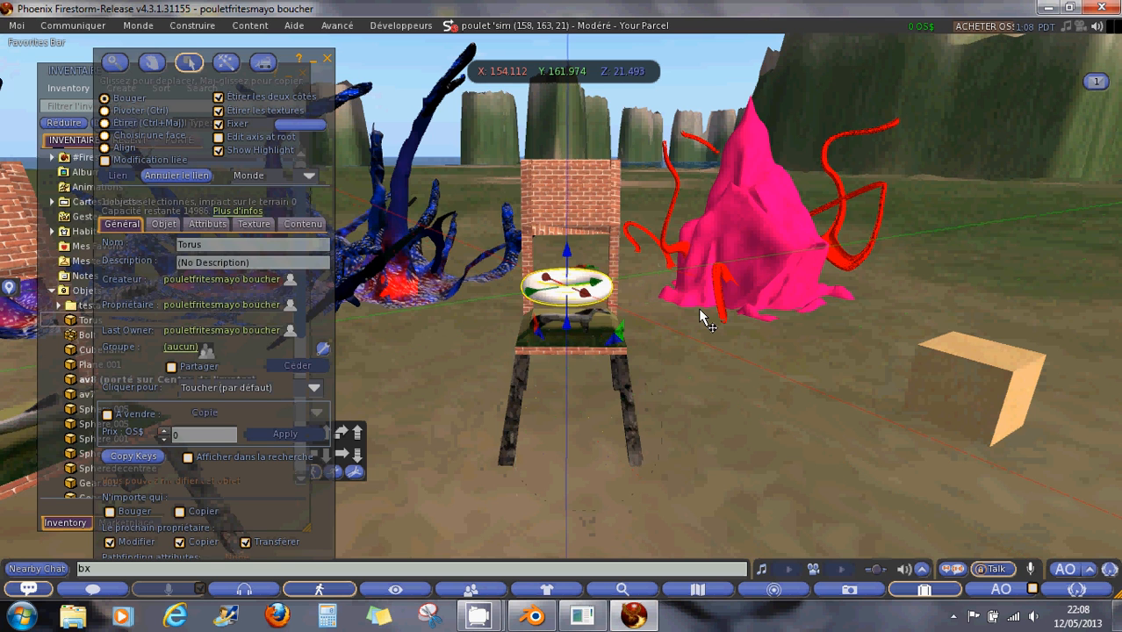
Switch the torus to stretch mode and zoom out to examine the extent of its bounding box
key(ctrl+shift)
scroll(701, 309, down, 5)
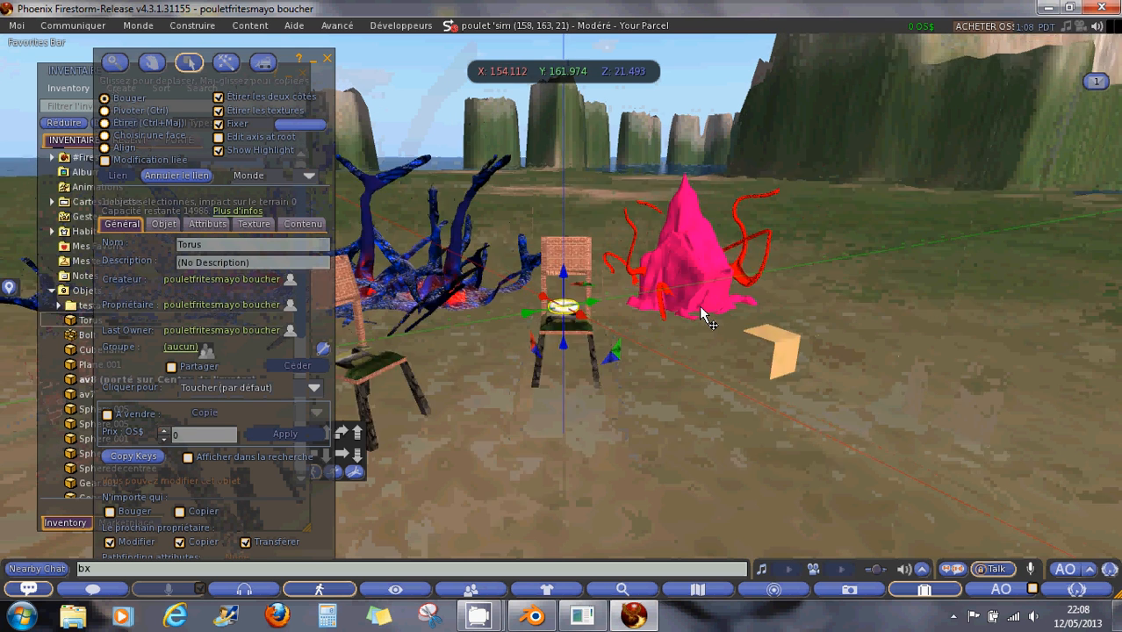
key(ctrl)
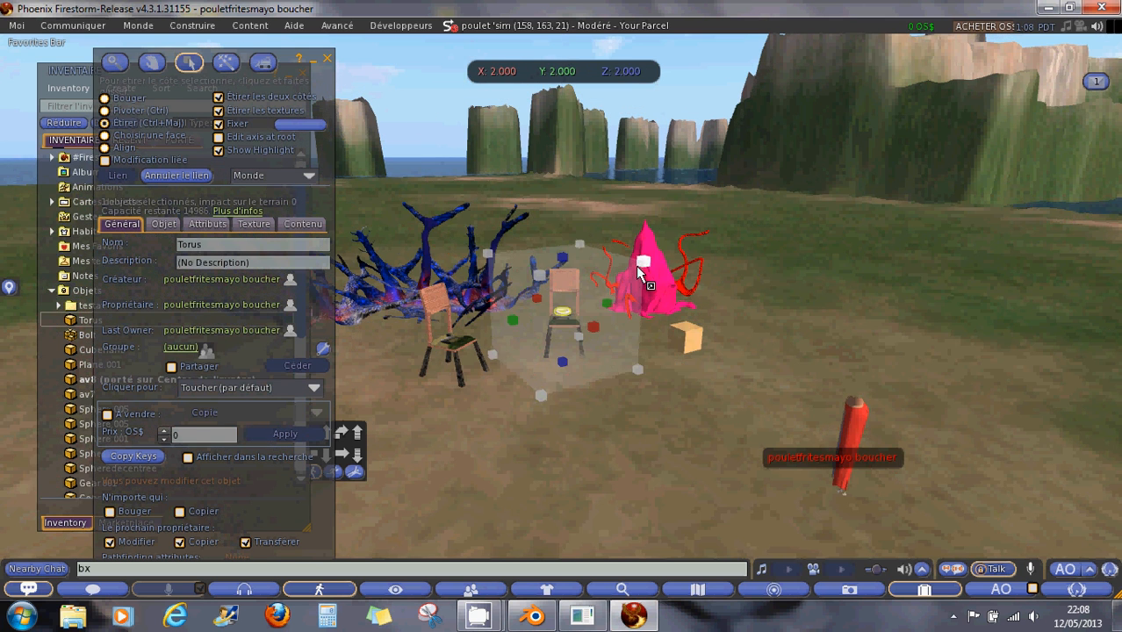
Shrink the torus uniformly by a corner of its bounding box to about 0.508 m on each axis
scroll(640, 281, up, 3)
key(ctrl+shift)
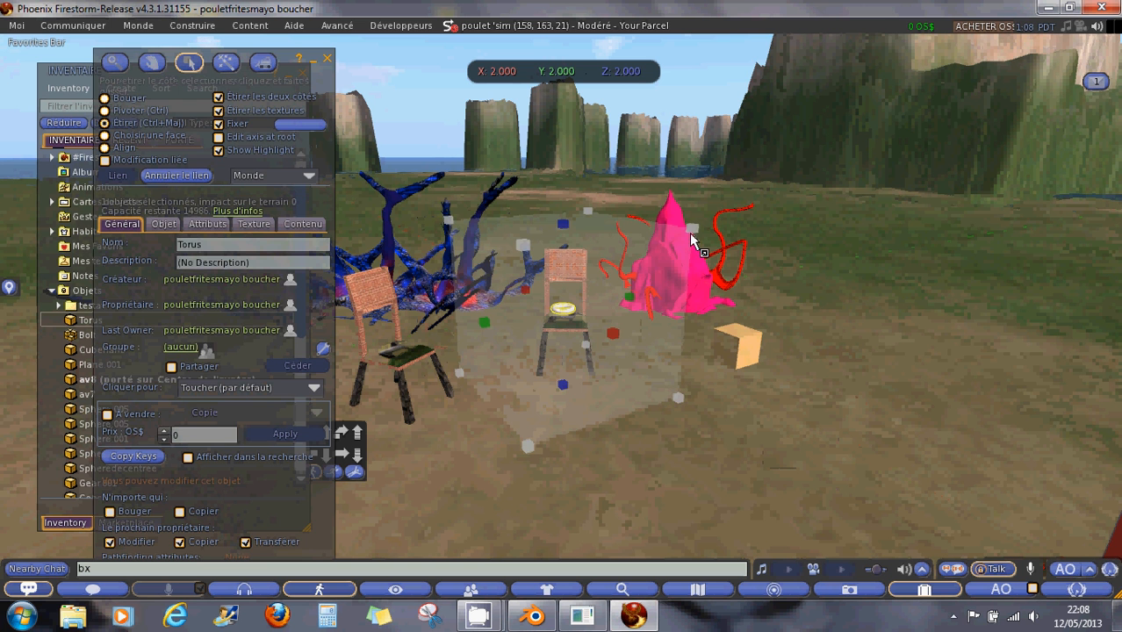
drag(690, 232, 598, 298)
scroll(590, 301, up, 3)
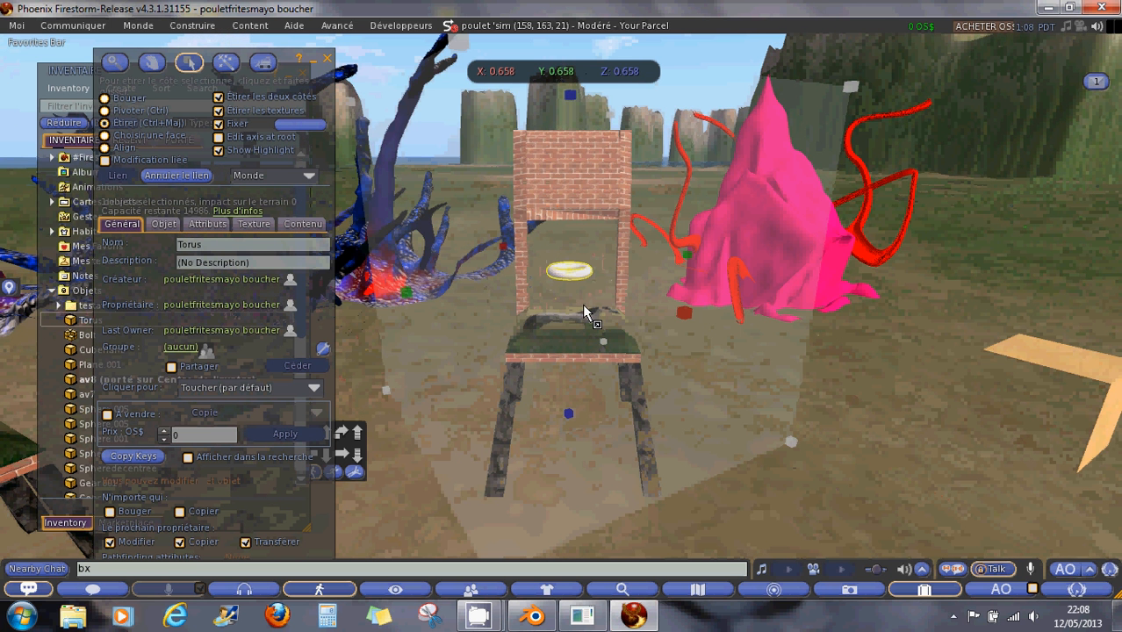
key(ctrl)
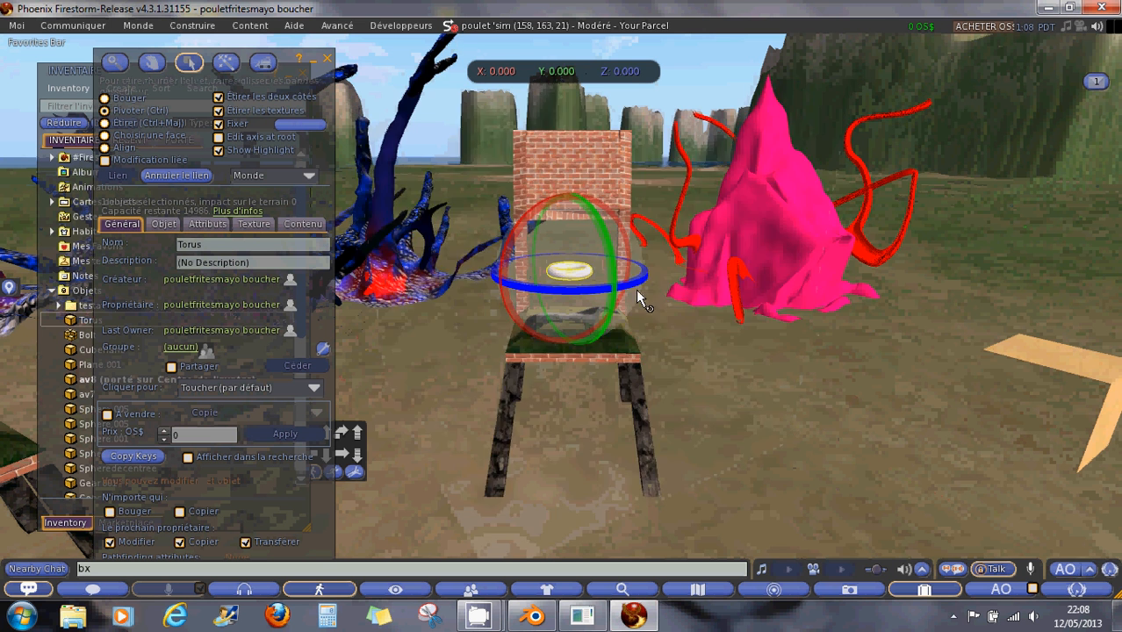
key(ctrl+shift)
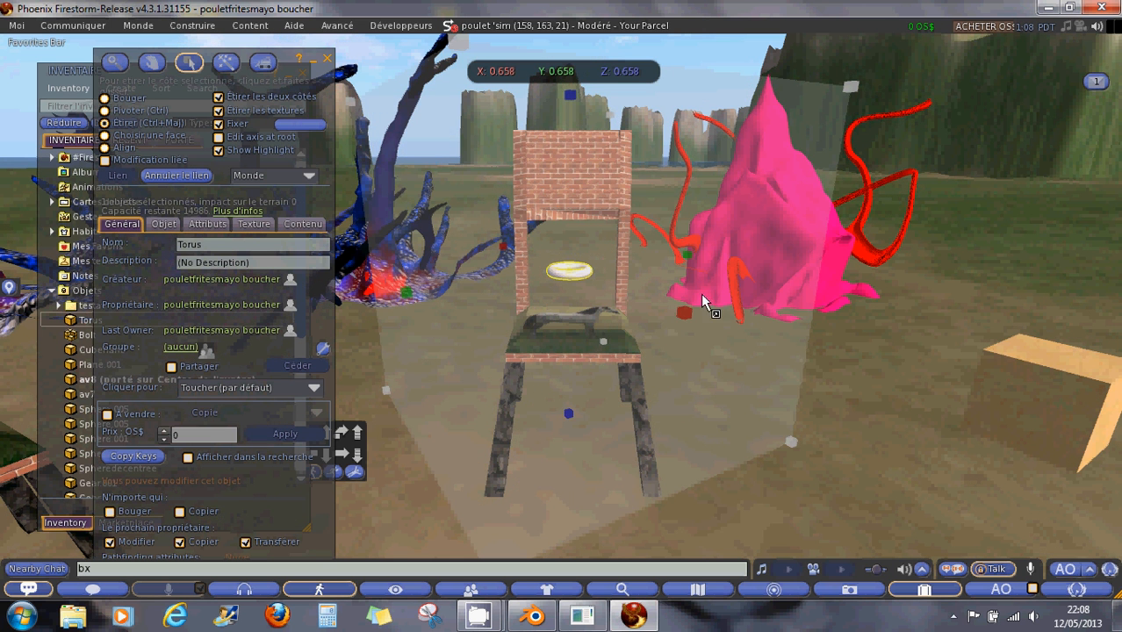
drag(860, 97, 781, 147)
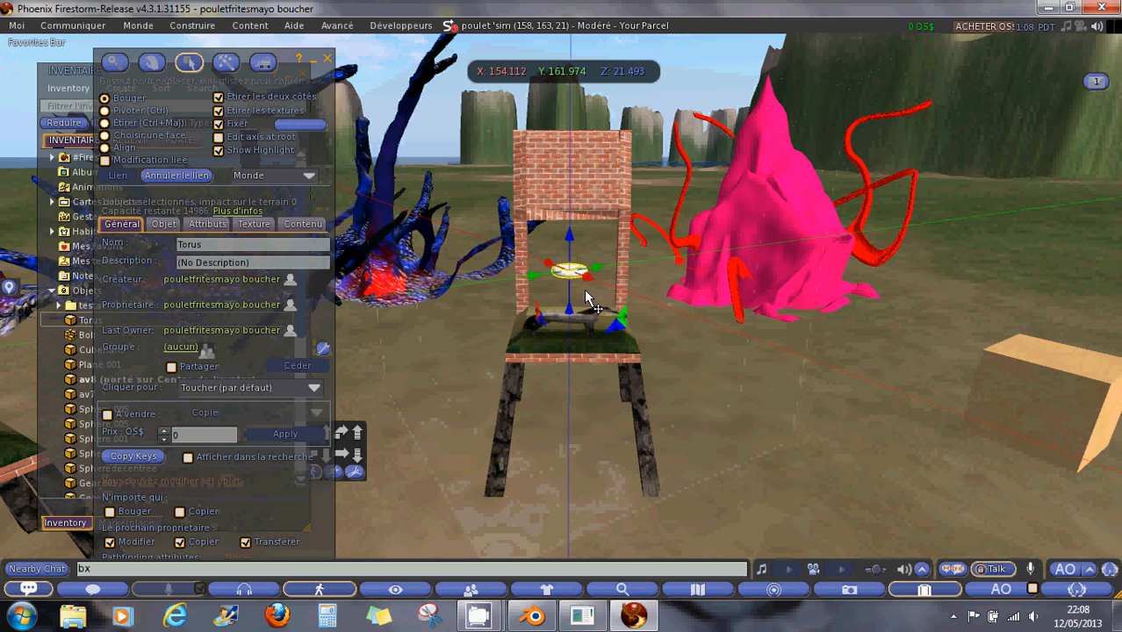
Scale the torus down further, keeping its proportions, to about 0.187 m on each axis
right_click(569, 273)
click(602, 305)
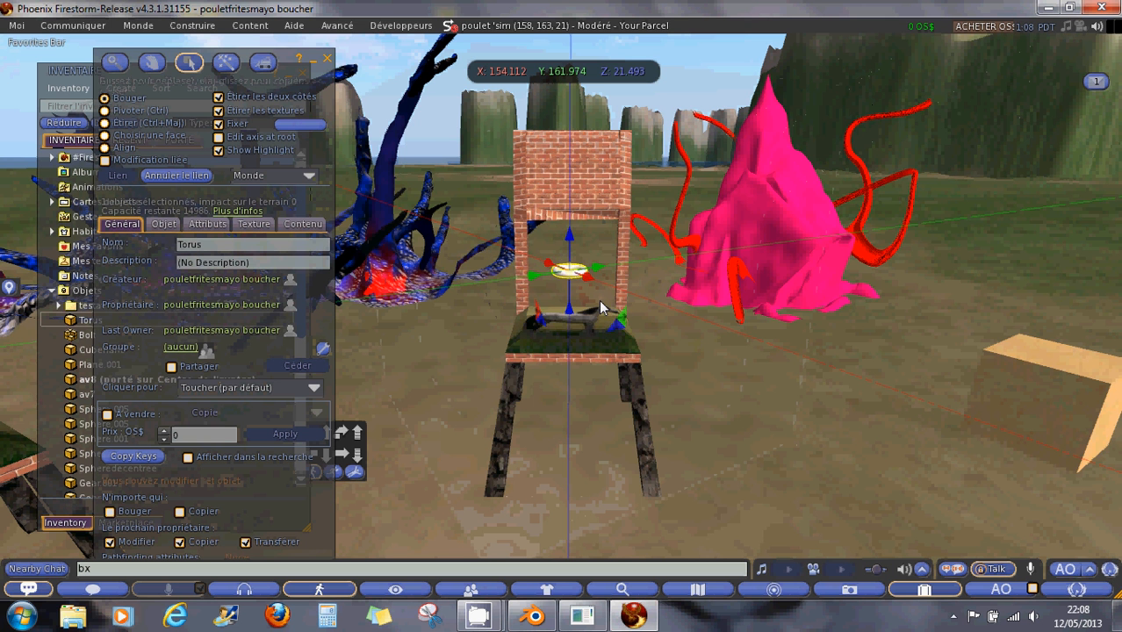
key(ctrl+shift)
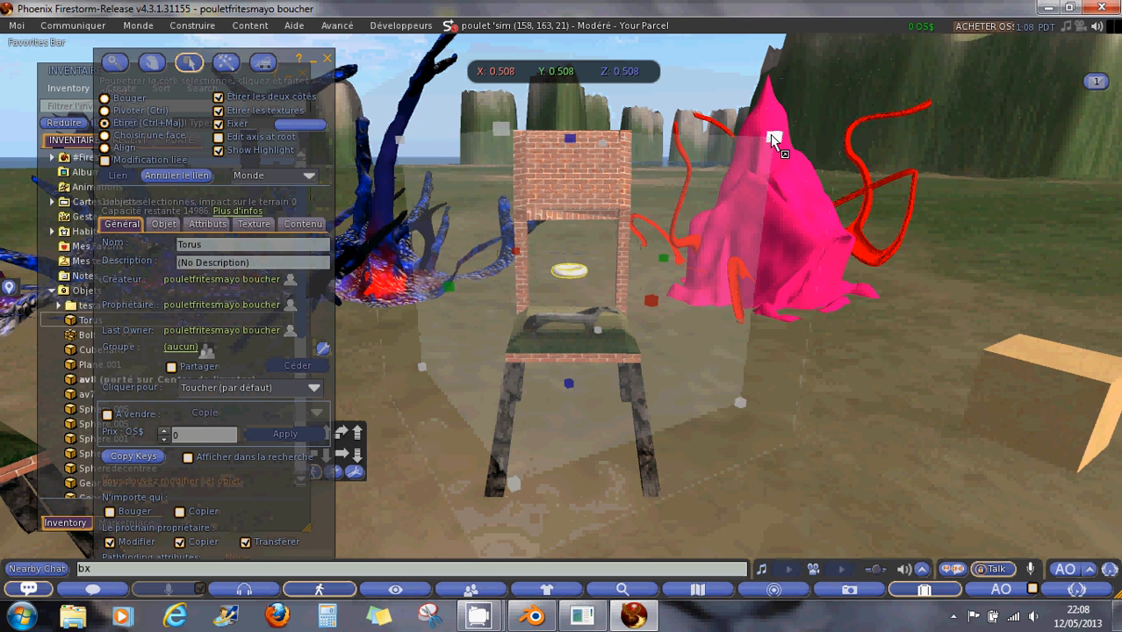
drag(770, 133, 585, 291)
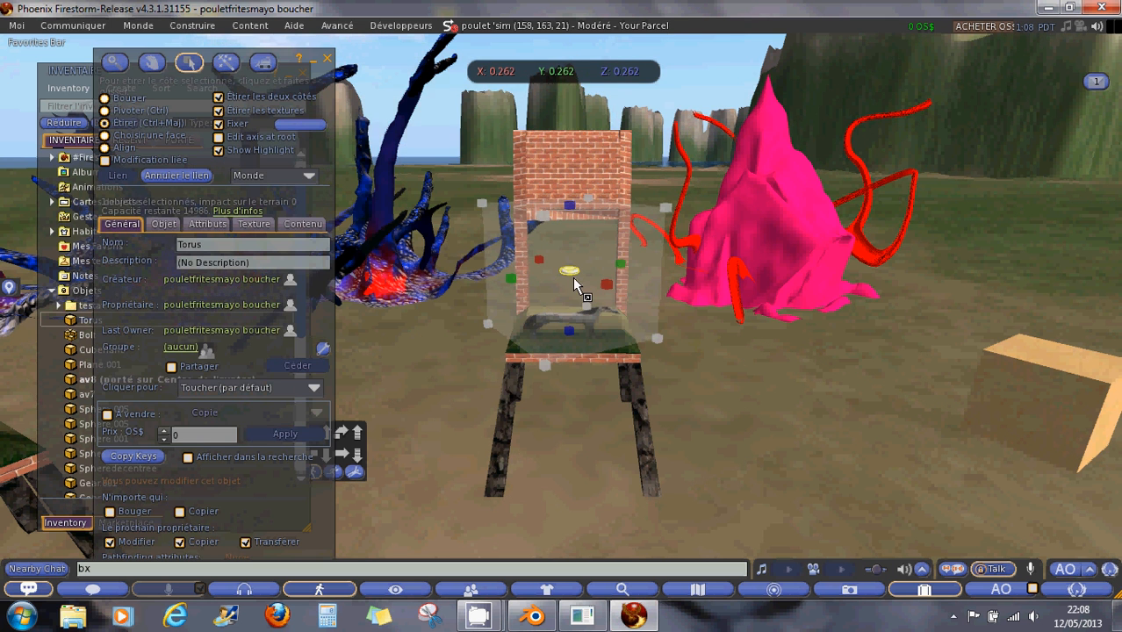
drag(669, 209, 608, 235)
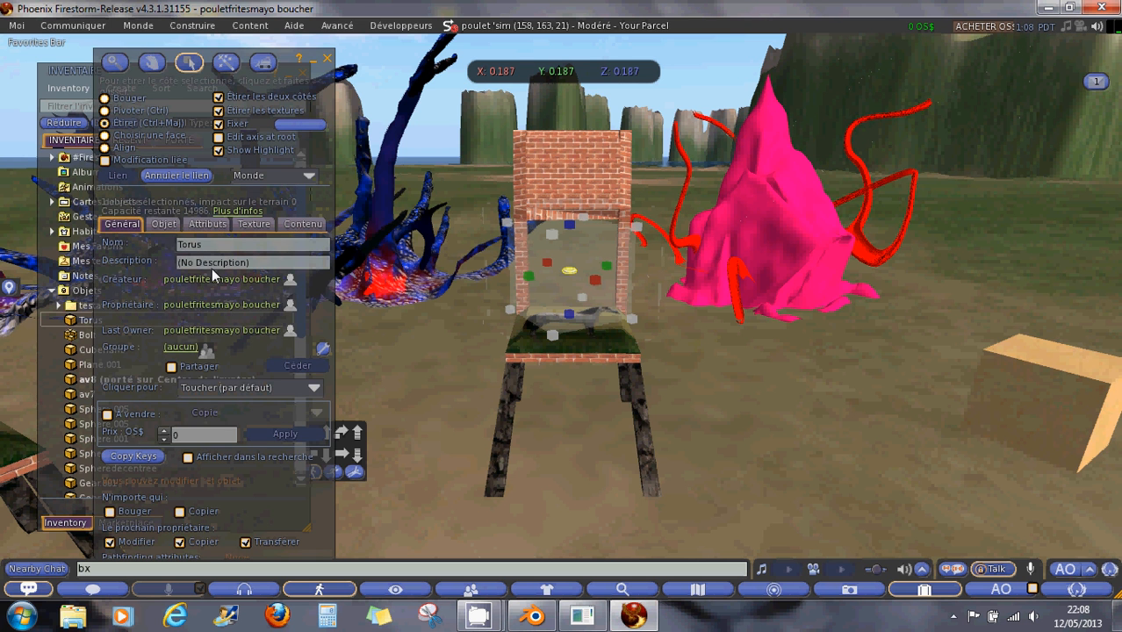
Display the torus's object dimensions and shrink it uniformly to 0.010 m on each axis
click(160, 224)
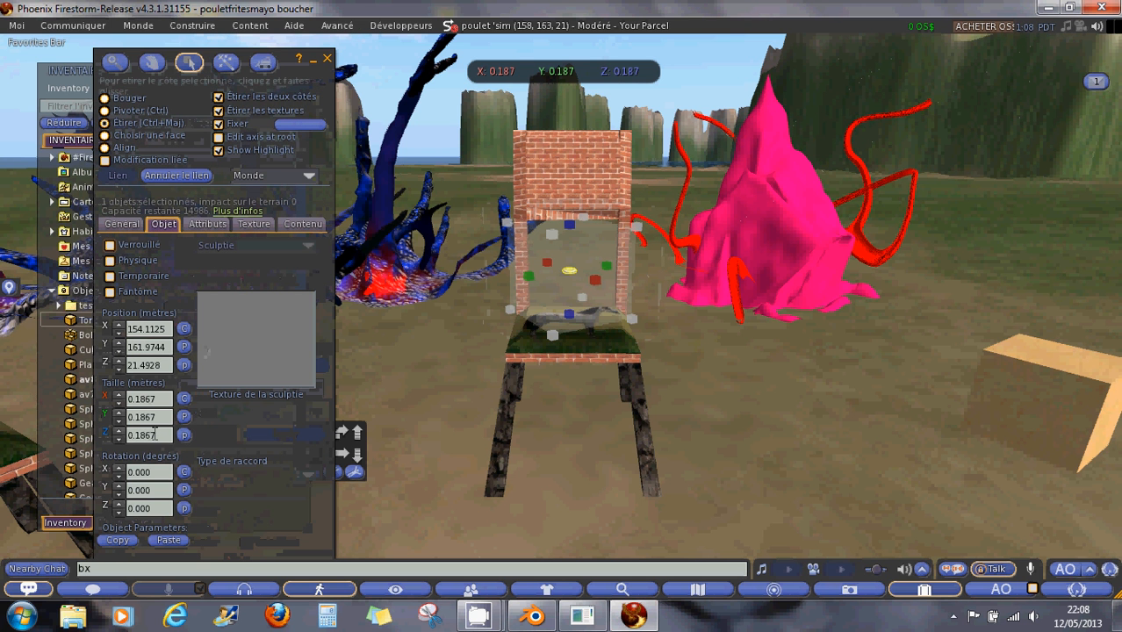
drag(636, 229, 483, 302)
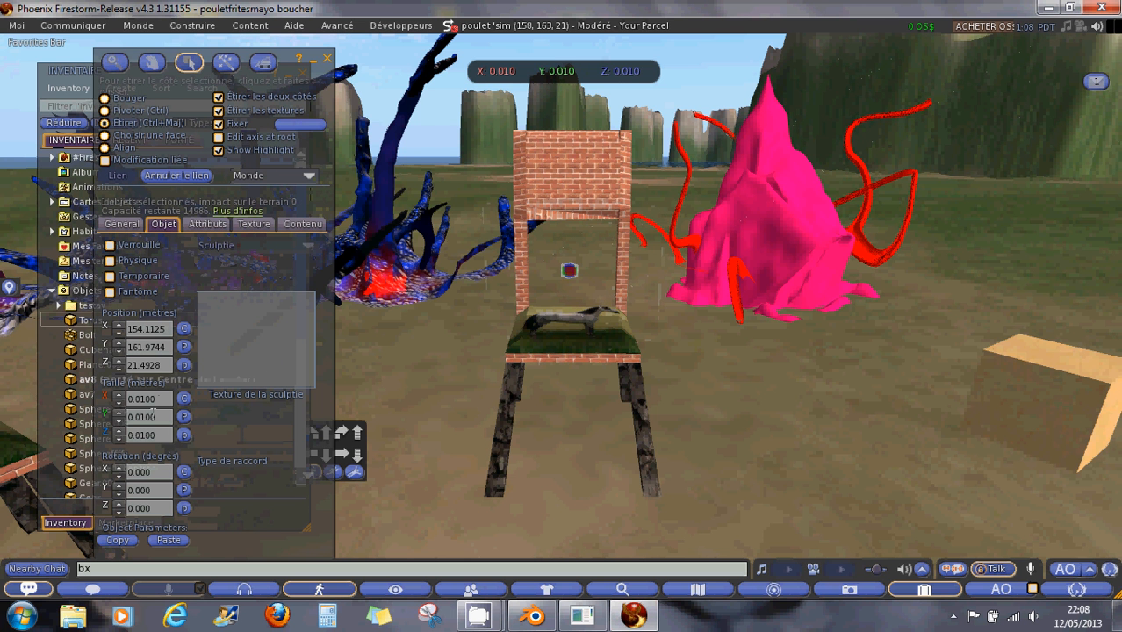
scroll(571, 276, up, 5)
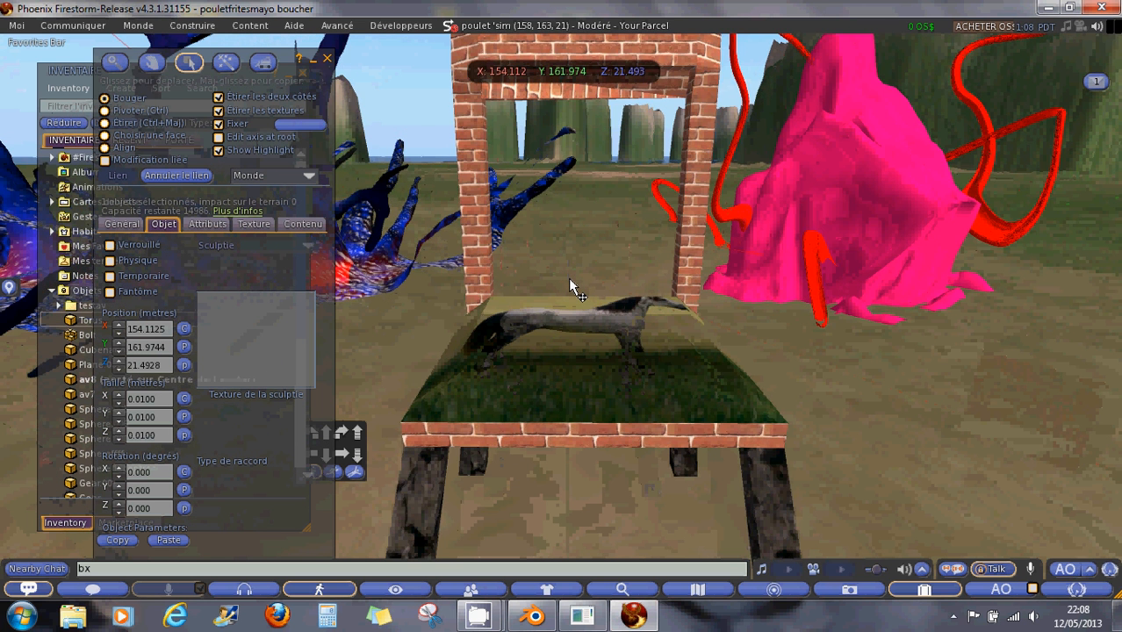
Lower the torus to the chair seat at about Z 21.389 and enlarge it uniformly to about 0.096 m
scroll(569, 277, down, 4)
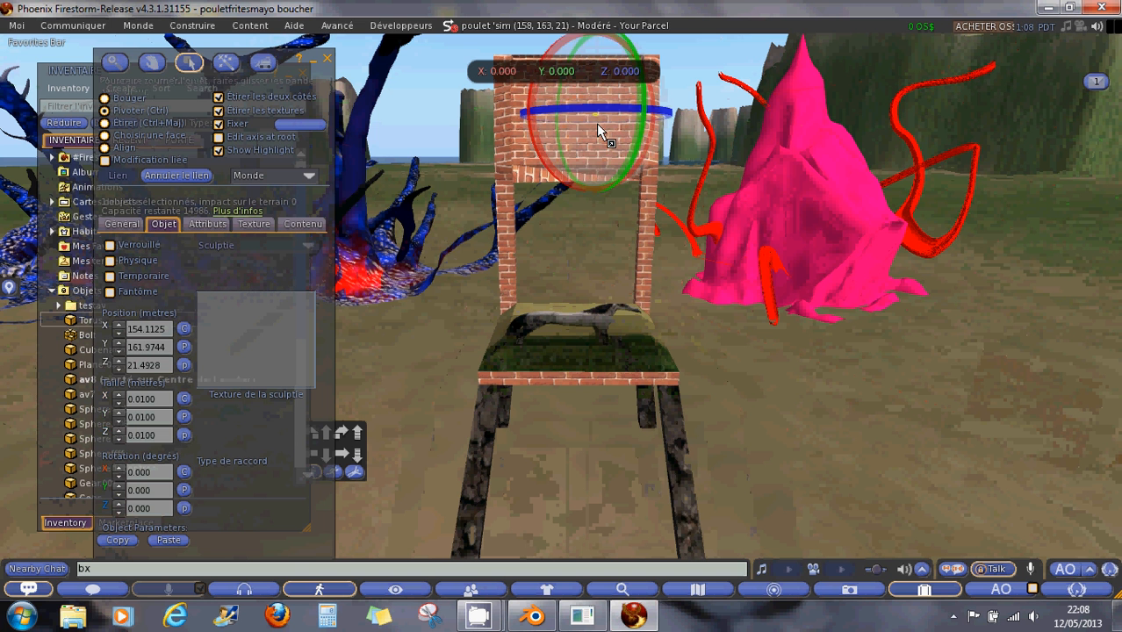
drag(594, 153, 587, 363)
scroll(592, 351, up, 2)
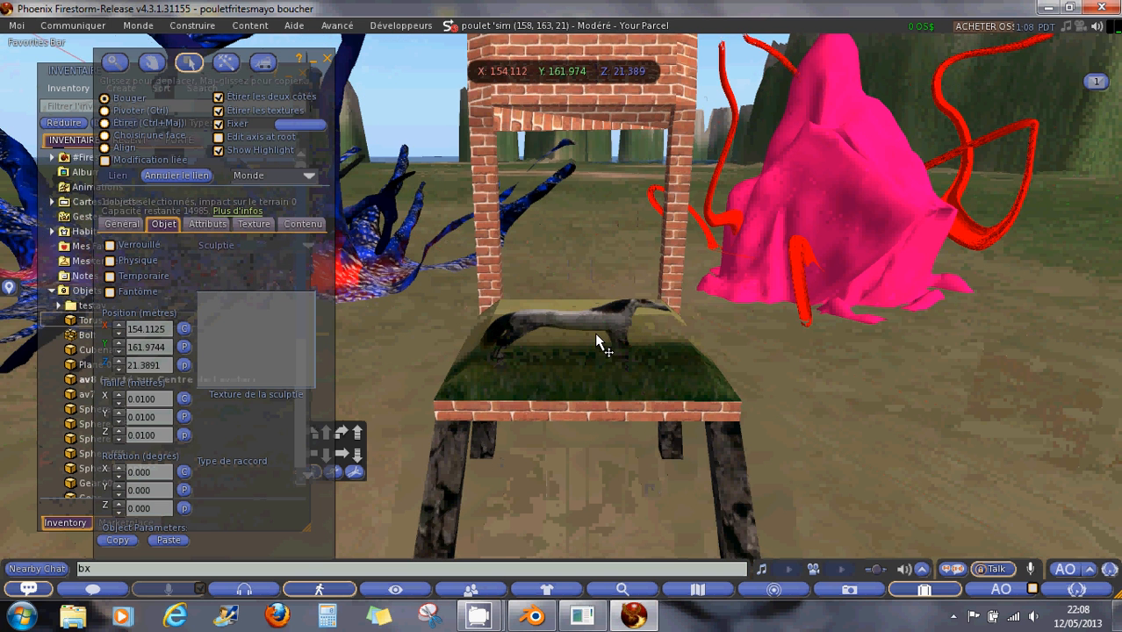
scroll(595, 332, down, 3)
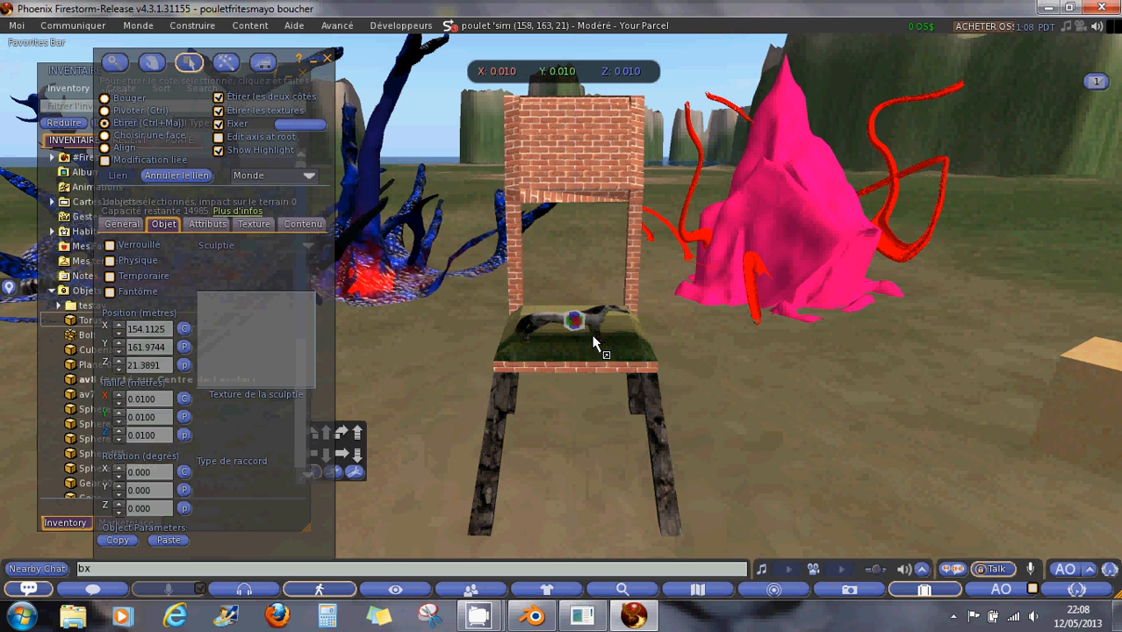
ctrl+shift+drag(583, 310, 606, 277)
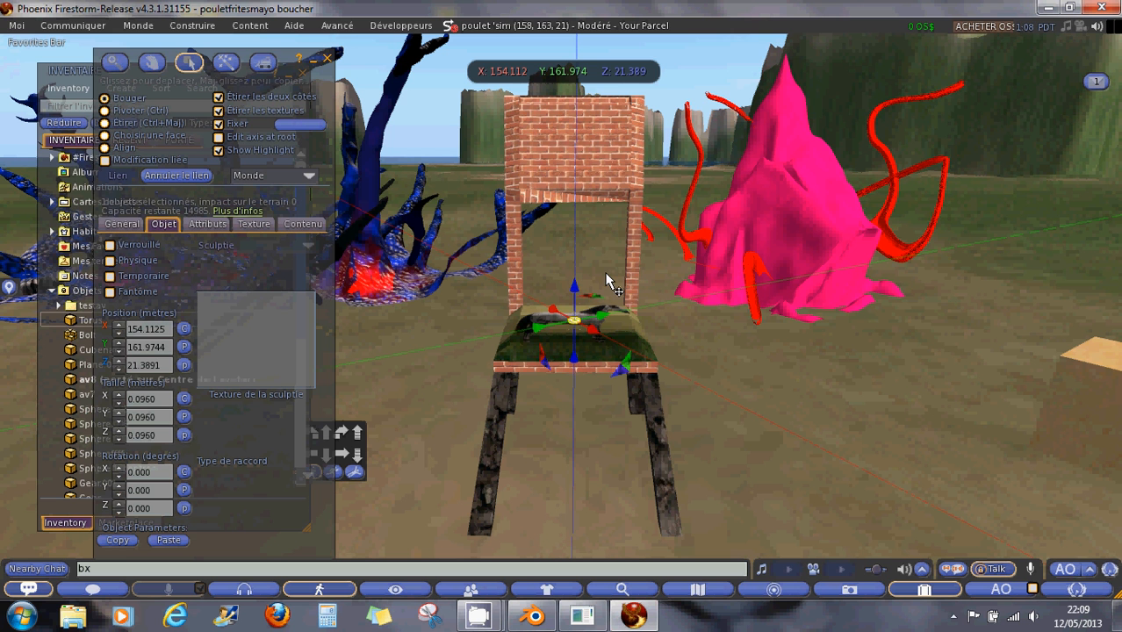
Close the object editing and inventory windows, and minimize both Firestorm and Blender to reveal the desktop
click(327, 59)
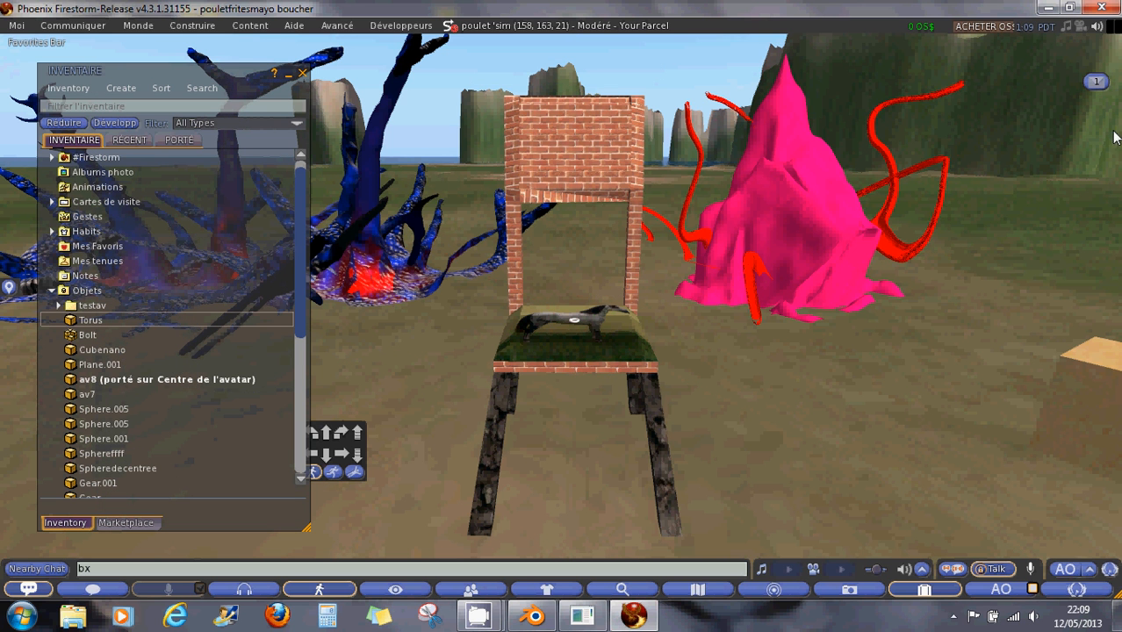
click(302, 73)
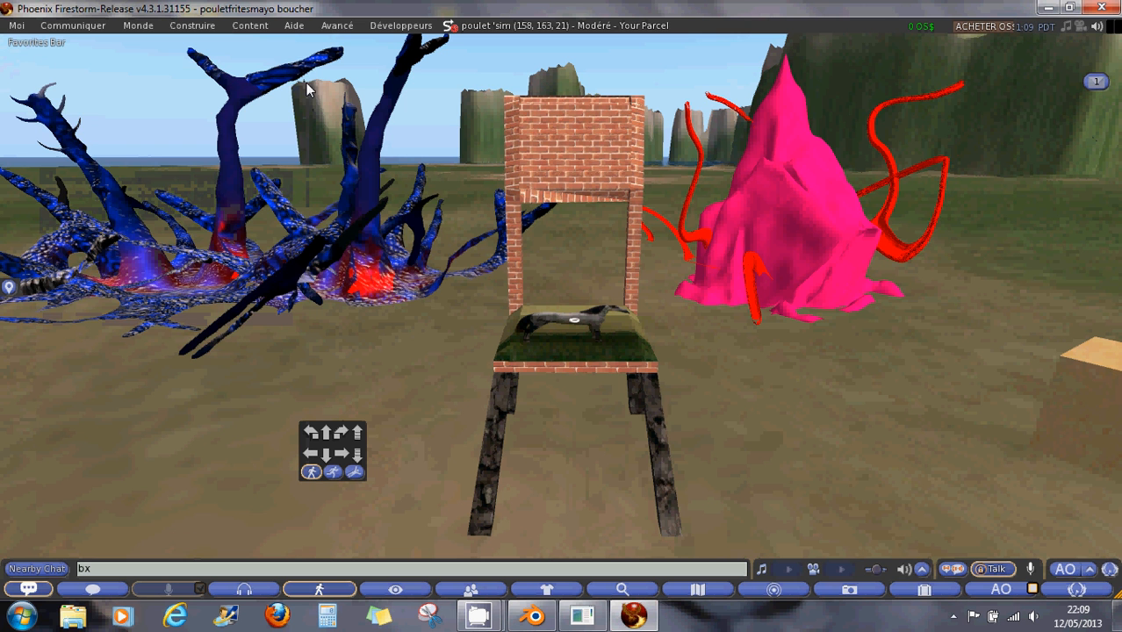
click(1051, 8)
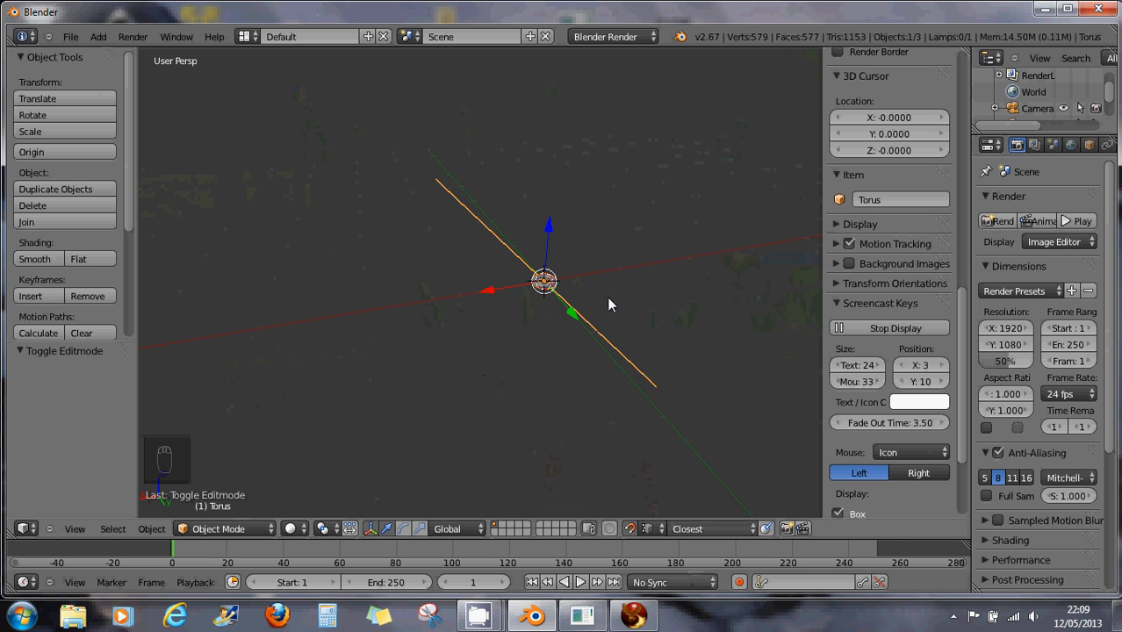
click(1046, 9)
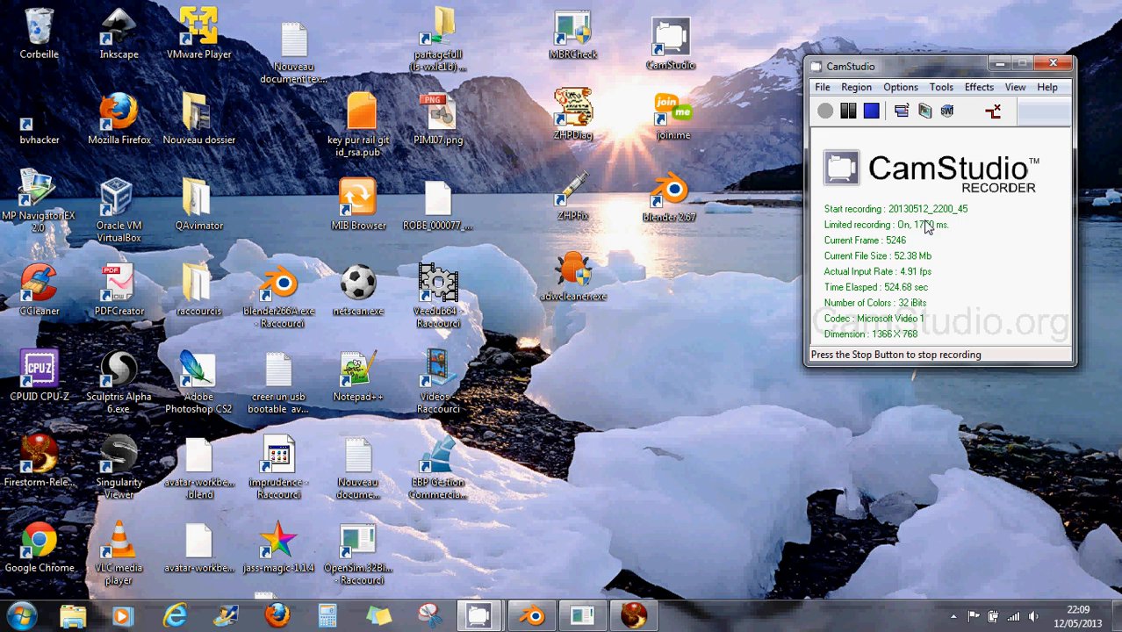